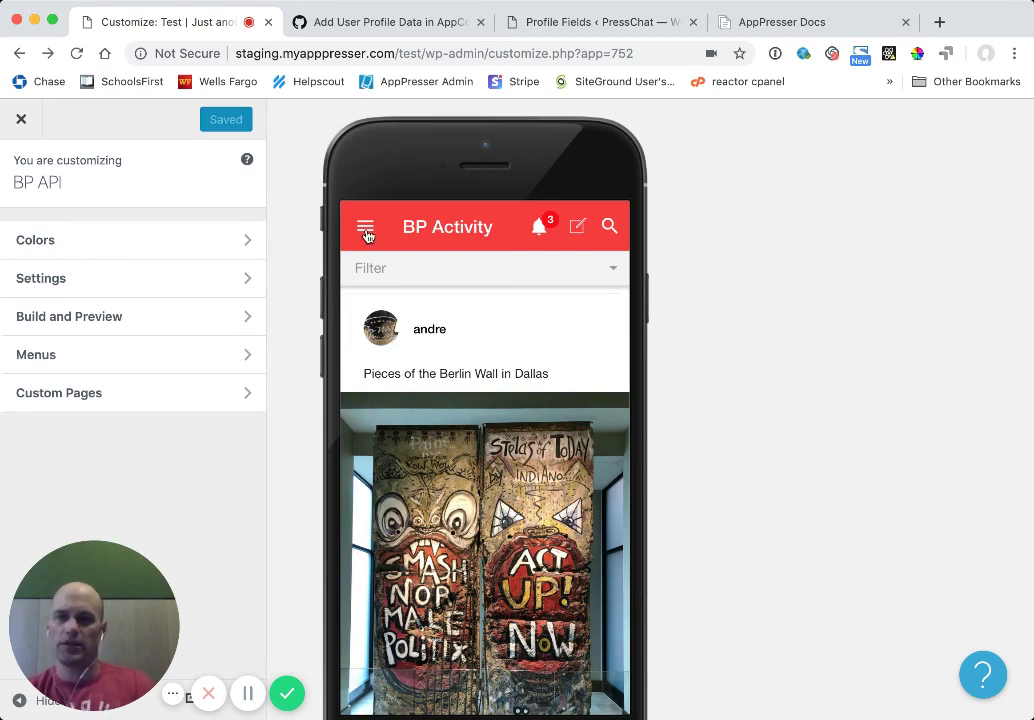
Open the profile of the first post's author from the BP Activity feed in the app preview and look through it
click(380, 323)
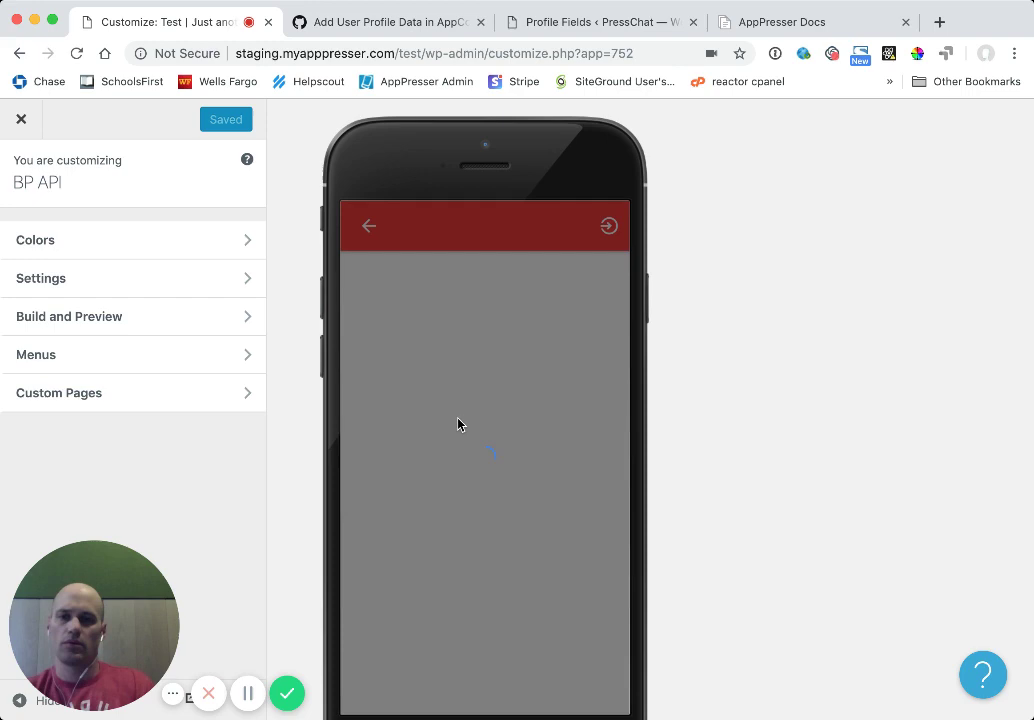
scroll(522, 434, down, 2)
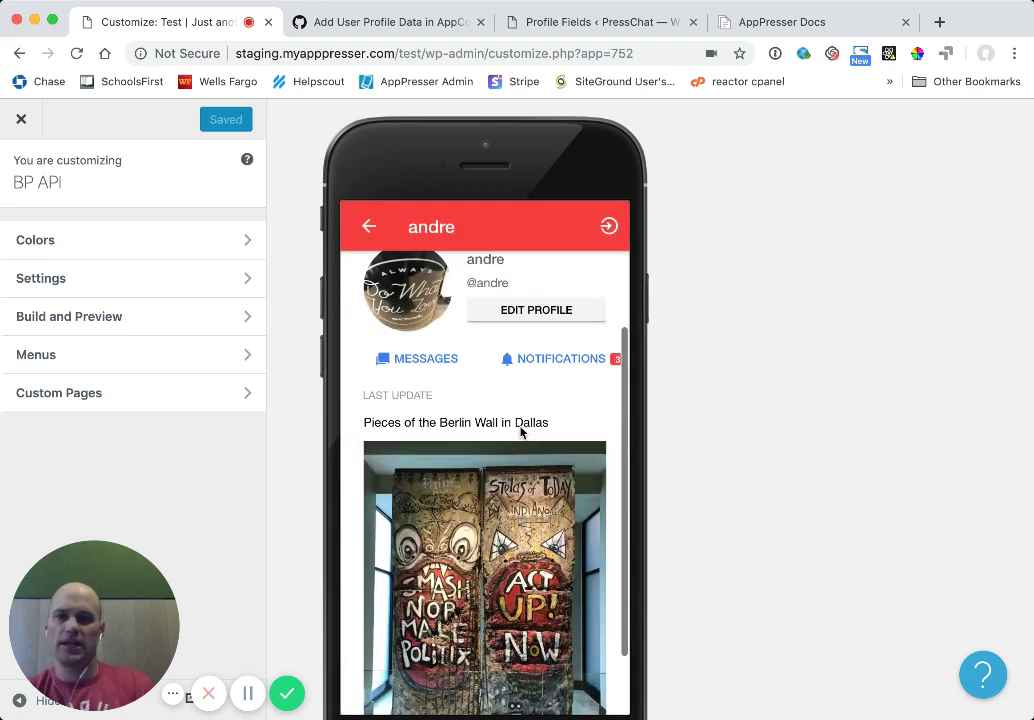
scroll(520, 432, down, 2)
scroll(522, 432, up, 4)
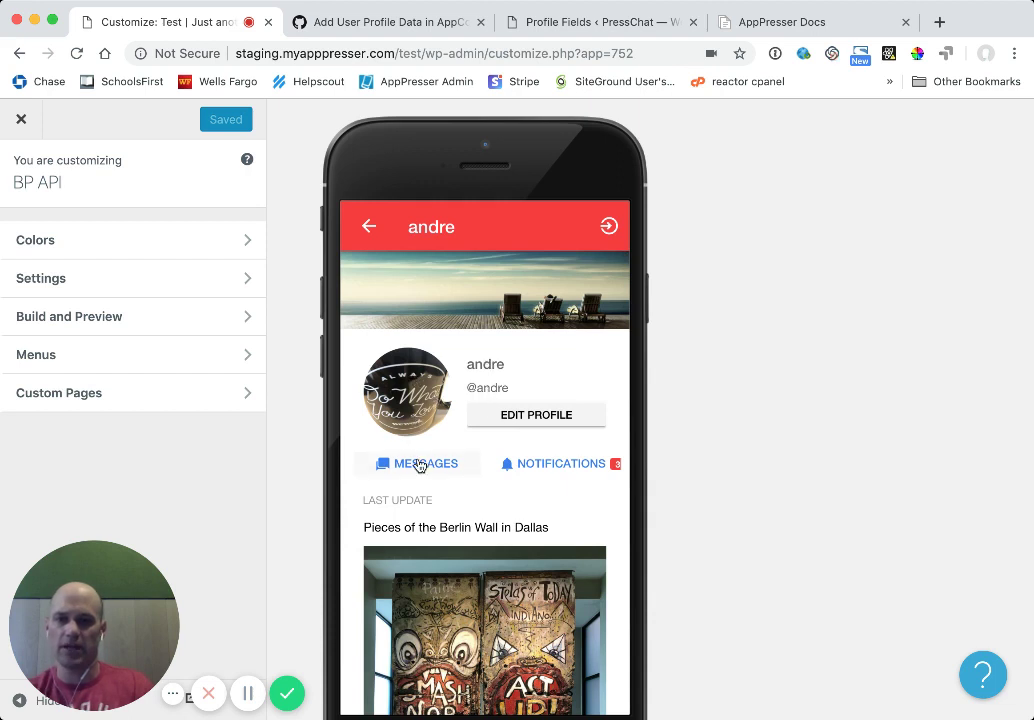
scroll(441, 528, down, 2)
scroll(448, 531, up, 2)
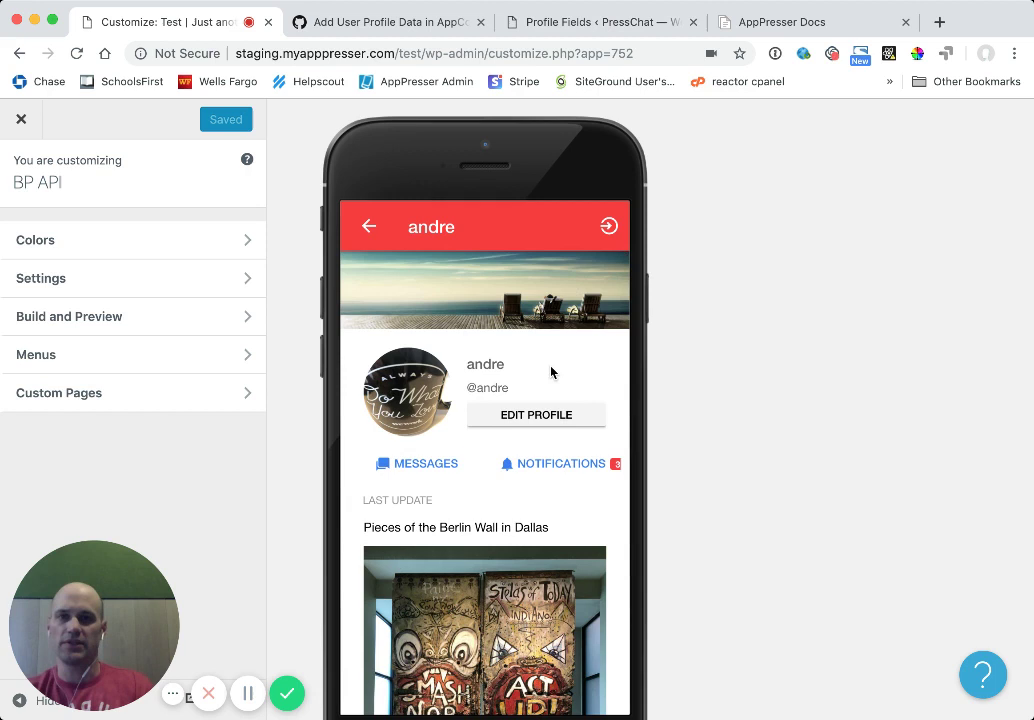
Switch to the PressChat WordPress admin and open the BuddyPress component settings to check the Extended Profiles component
click(596, 22)
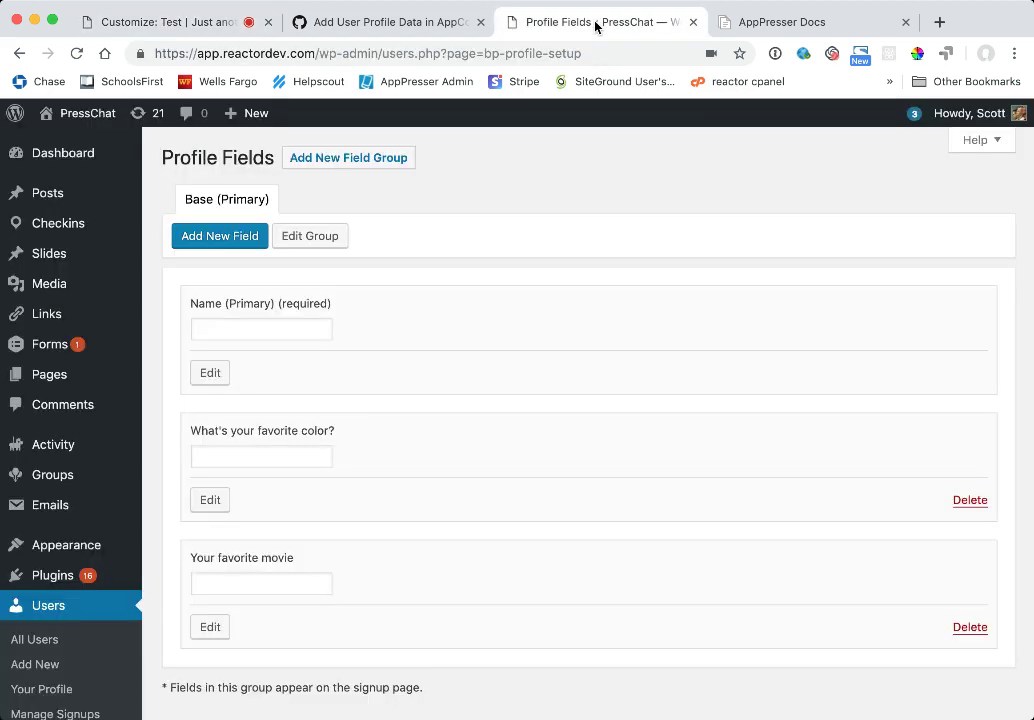
drag(67, 616, 209, 606)
scroll(83, 612, down, 5)
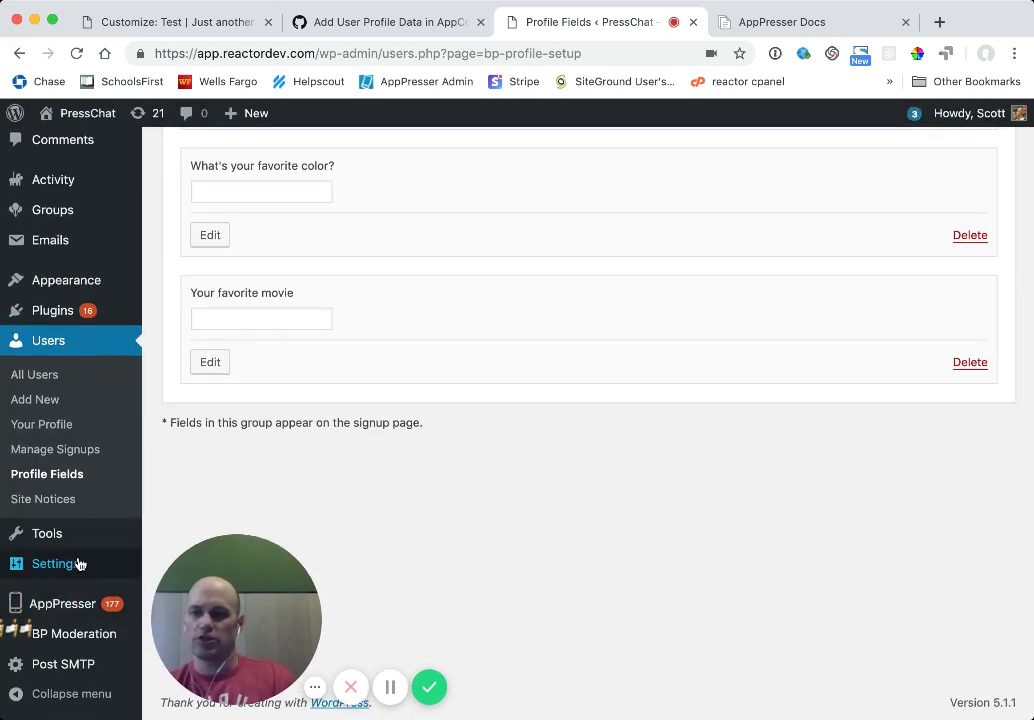
mouse_move(76, 561)
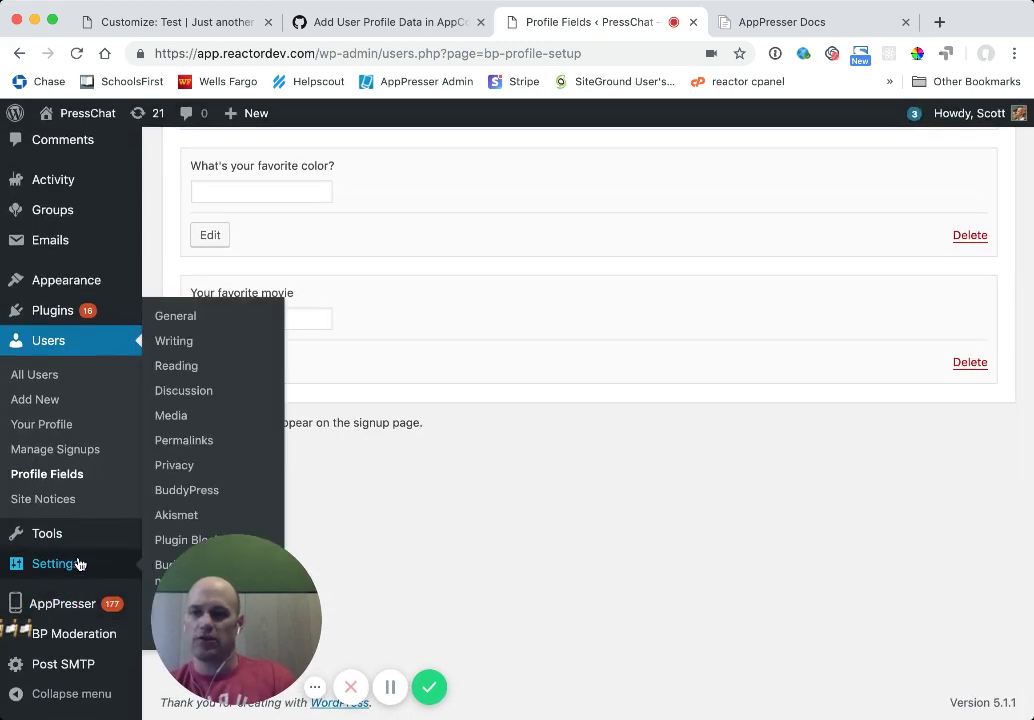
click(181, 492)
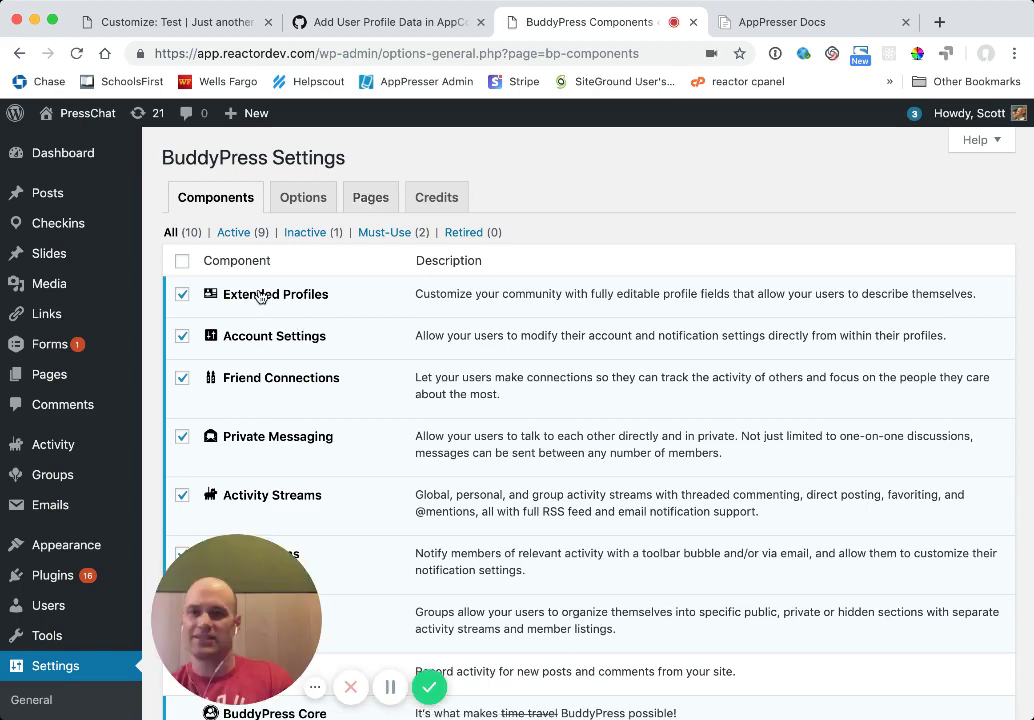
Open the users' Profile Fields page and review the fields in the Base (Primary) group
scroll(75, 555, down, 4)
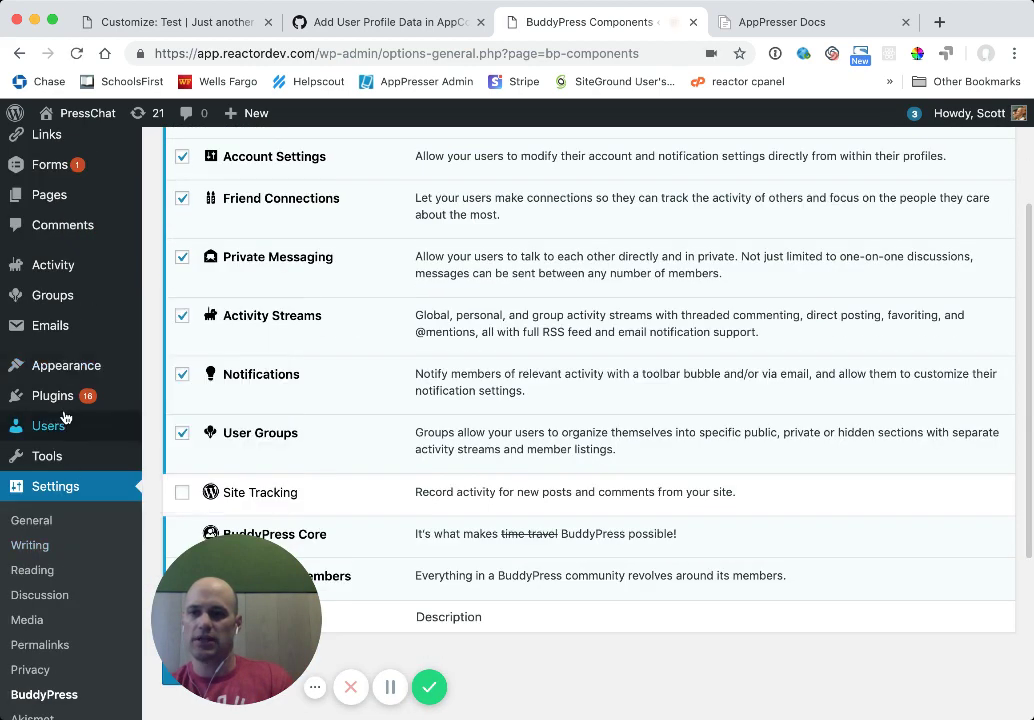
mouse_move(62, 423)
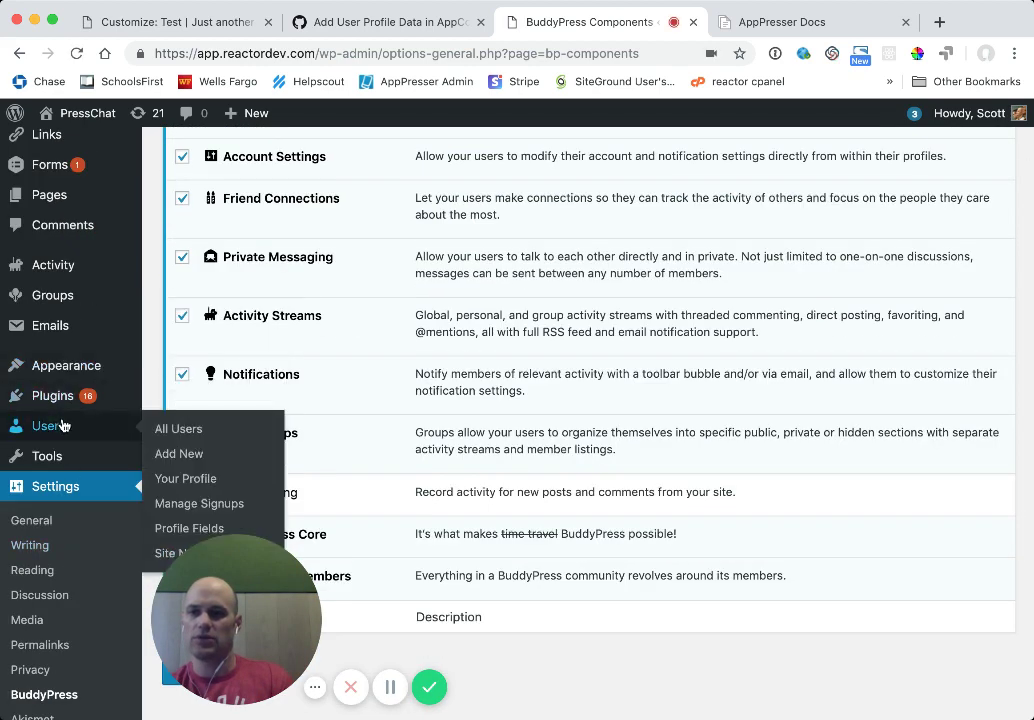
click(170, 529)
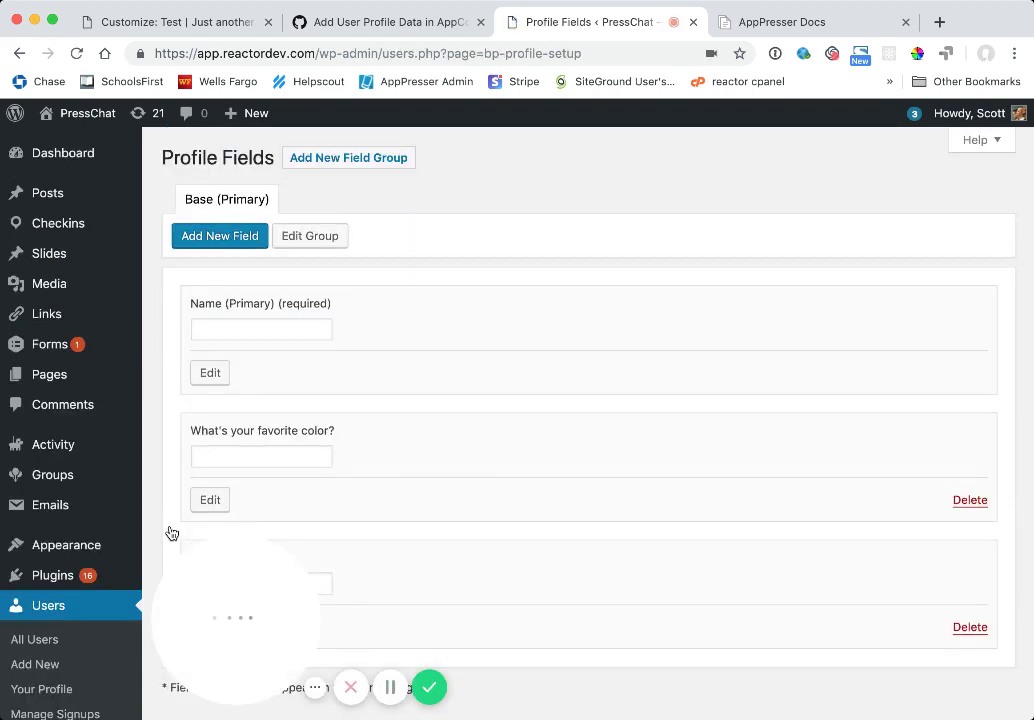
scroll(418, 330, down, 2)
drag(235, 657, 100, 645)
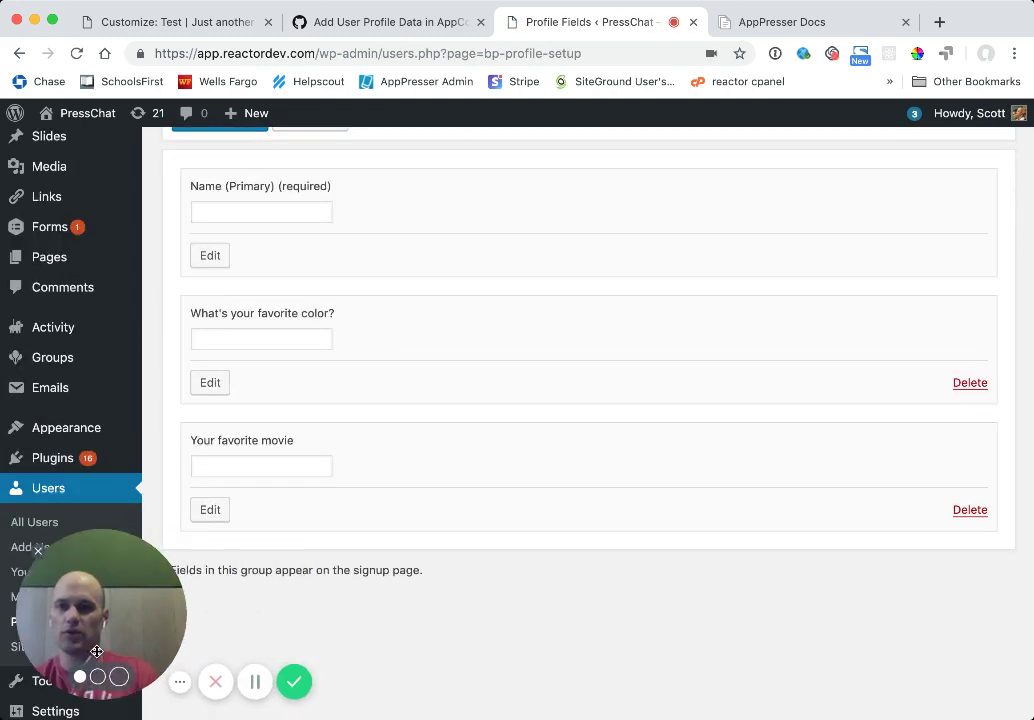
scroll(392, 515, up, 2)
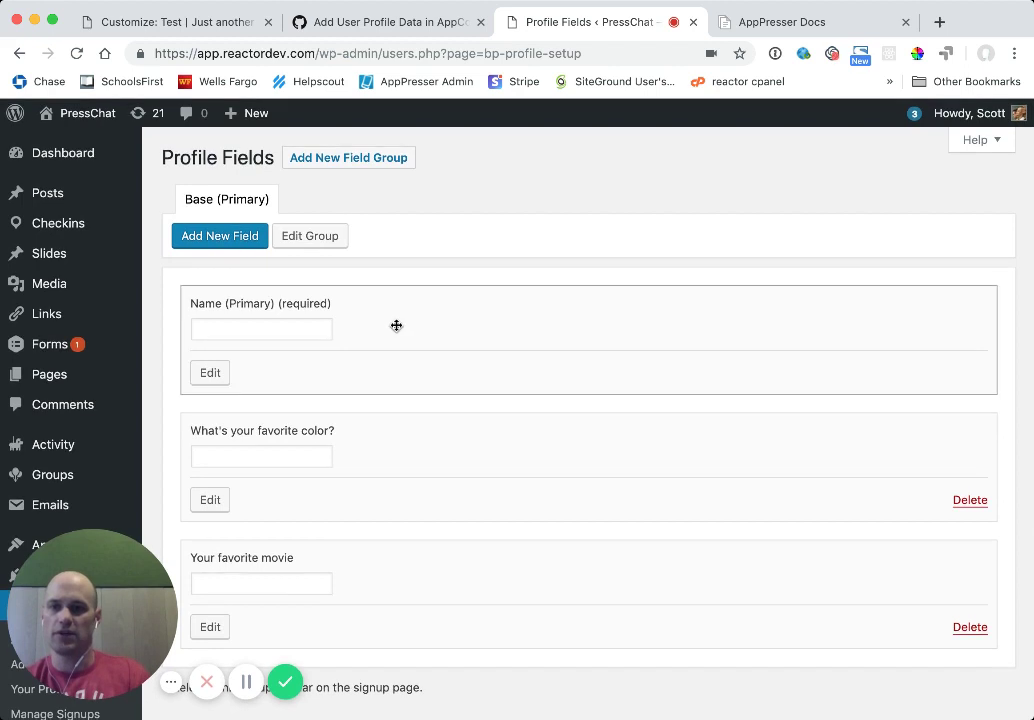
scroll(397, 325, down, 2)
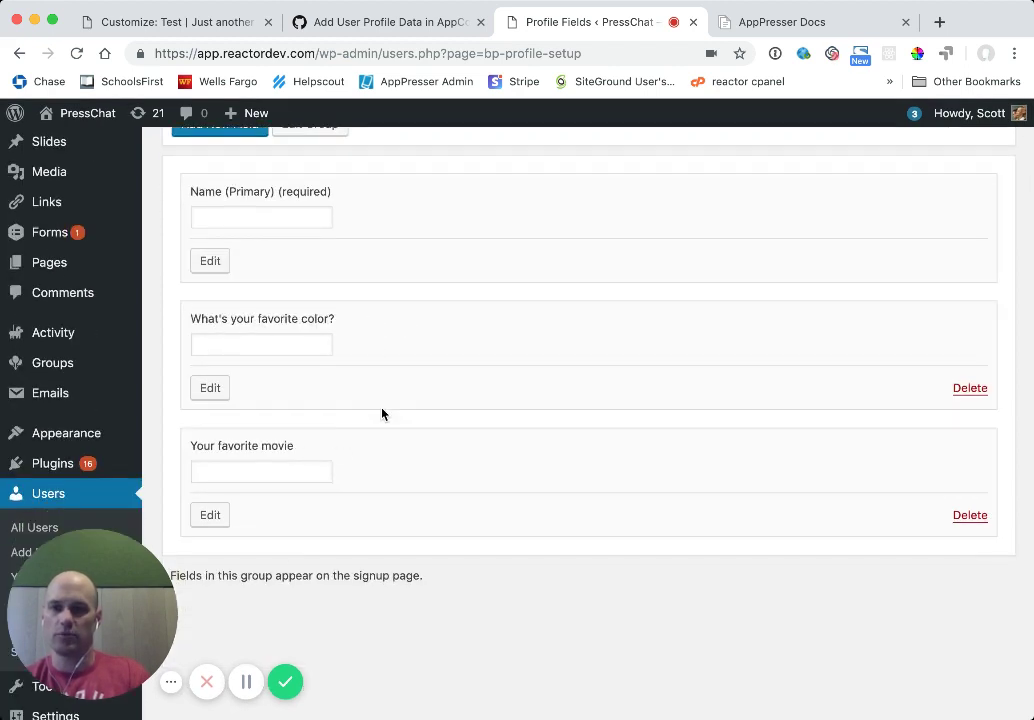
scroll(473, 325, up, 2)
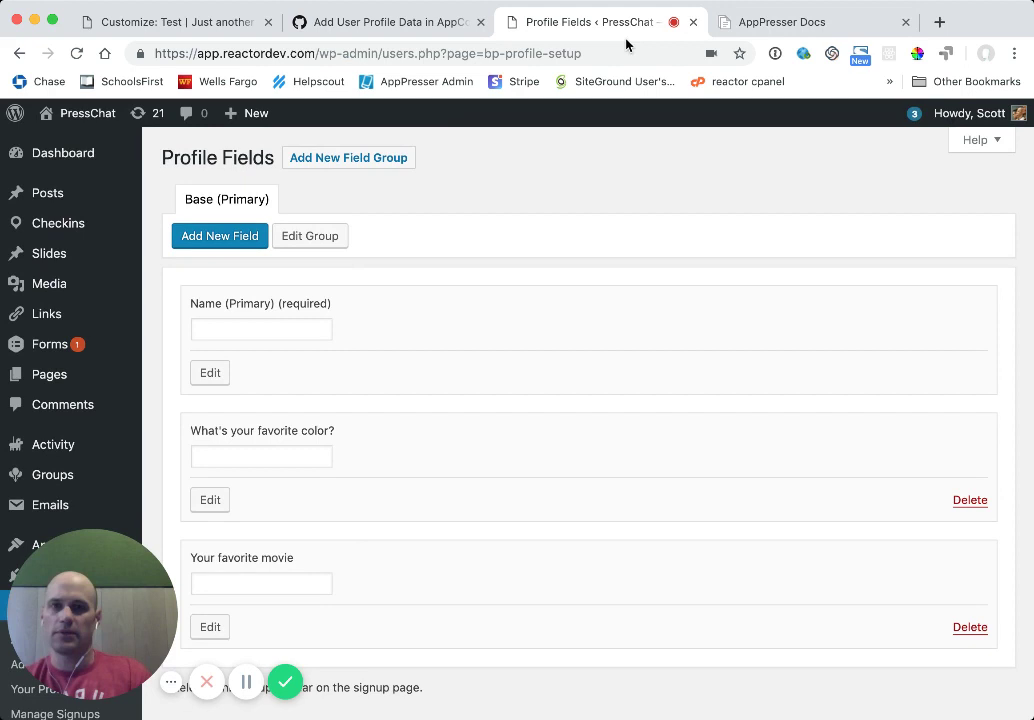
Search the AppPresser documentation for "appcomm" and open the AppCommunity Hooks and Filters article
click(835, 24)
click(369, 277)
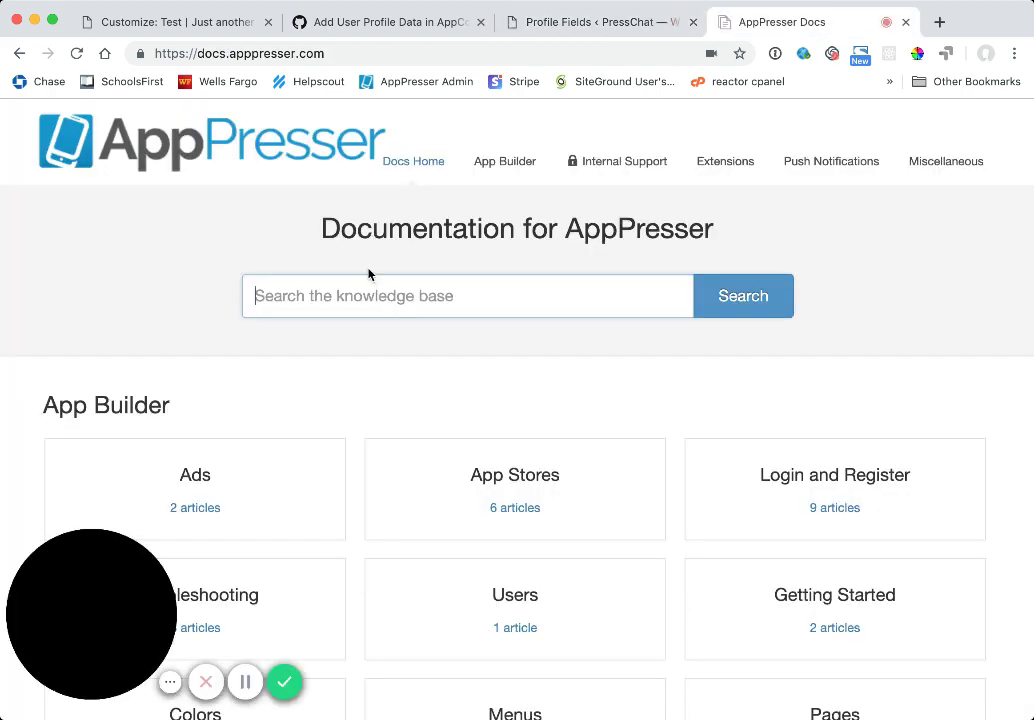
text(apppc)
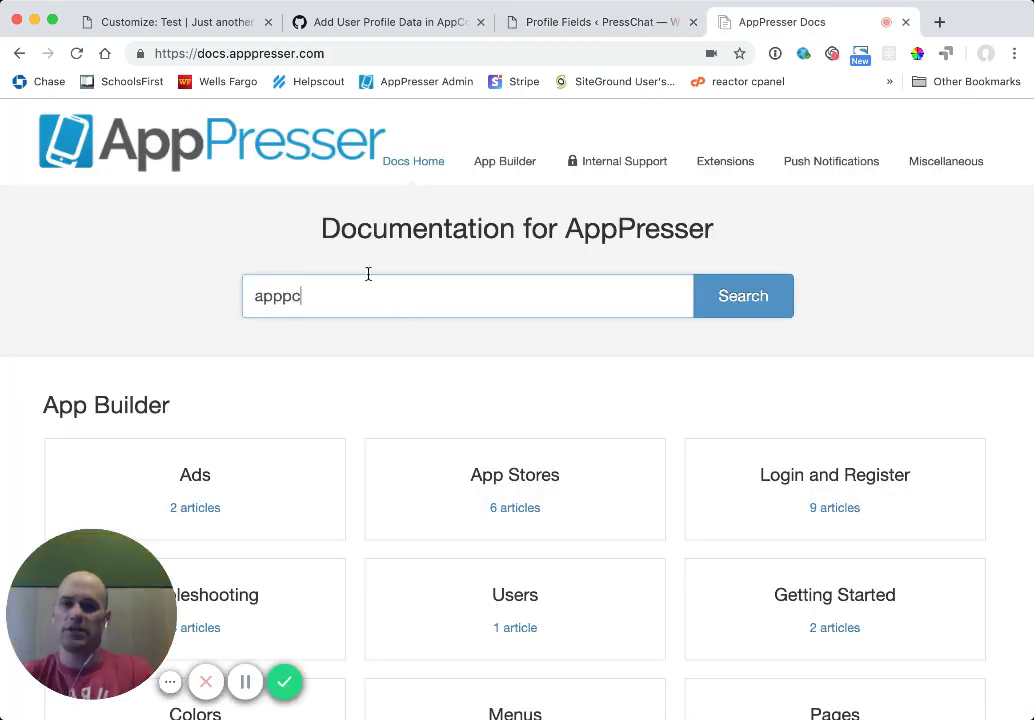
key(BackSpace)
key(BackSpace)
text(comm)
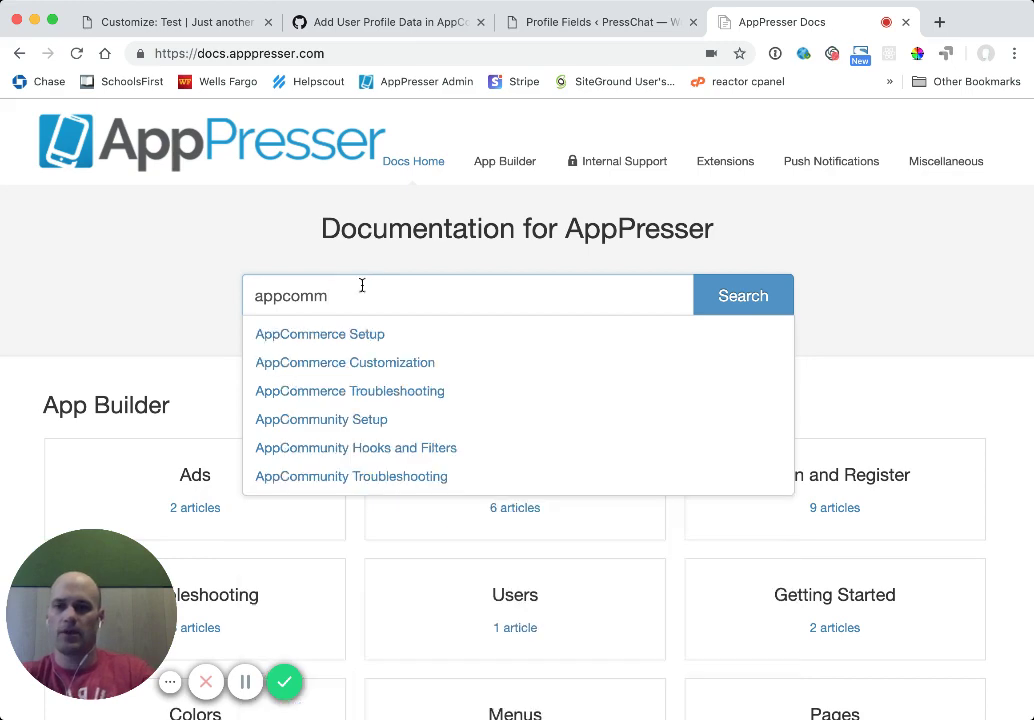
click(337, 448)
Open the sample code gist for adding custom profile fields and close the duplicate gist tab
scroll(331, 451, down, 2)
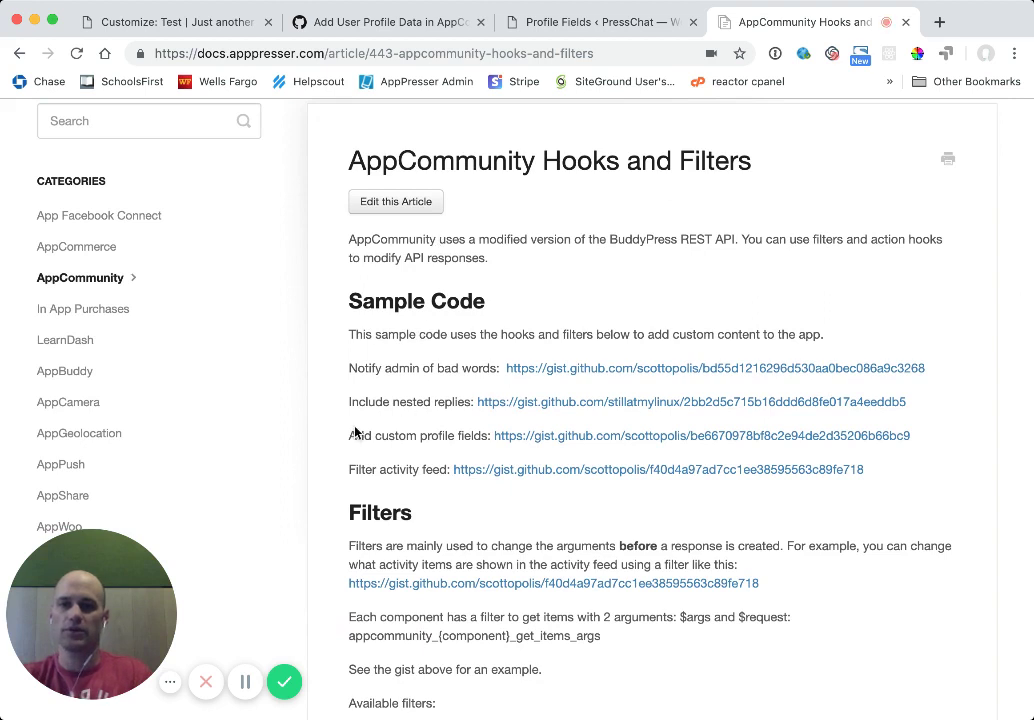
drag(348, 435, 494, 434)
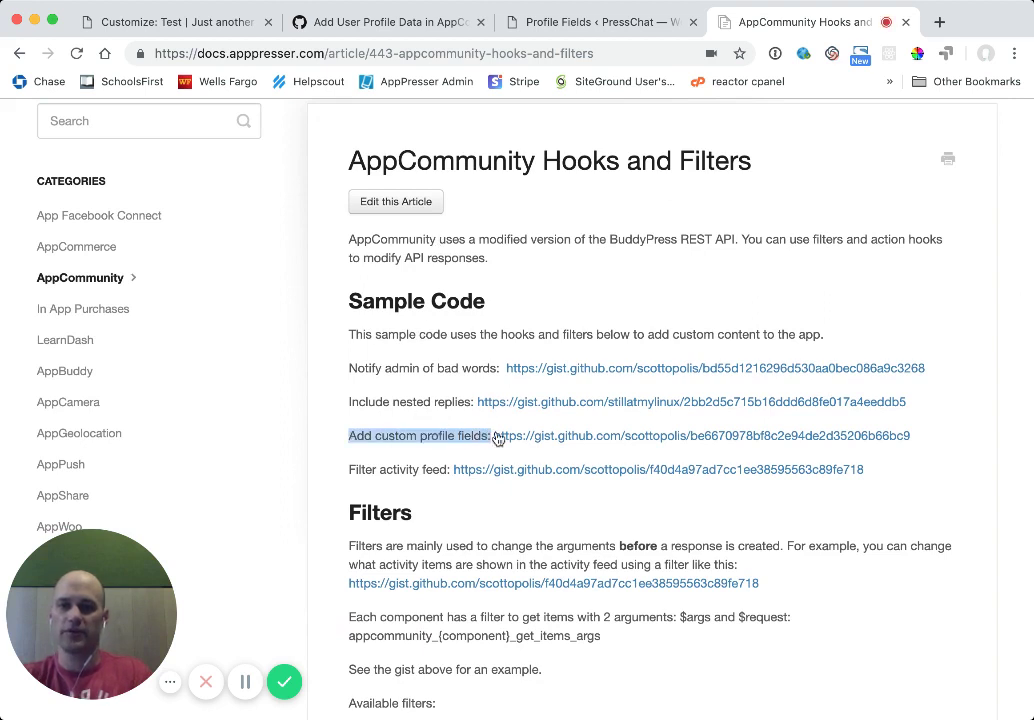
click(524, 437)
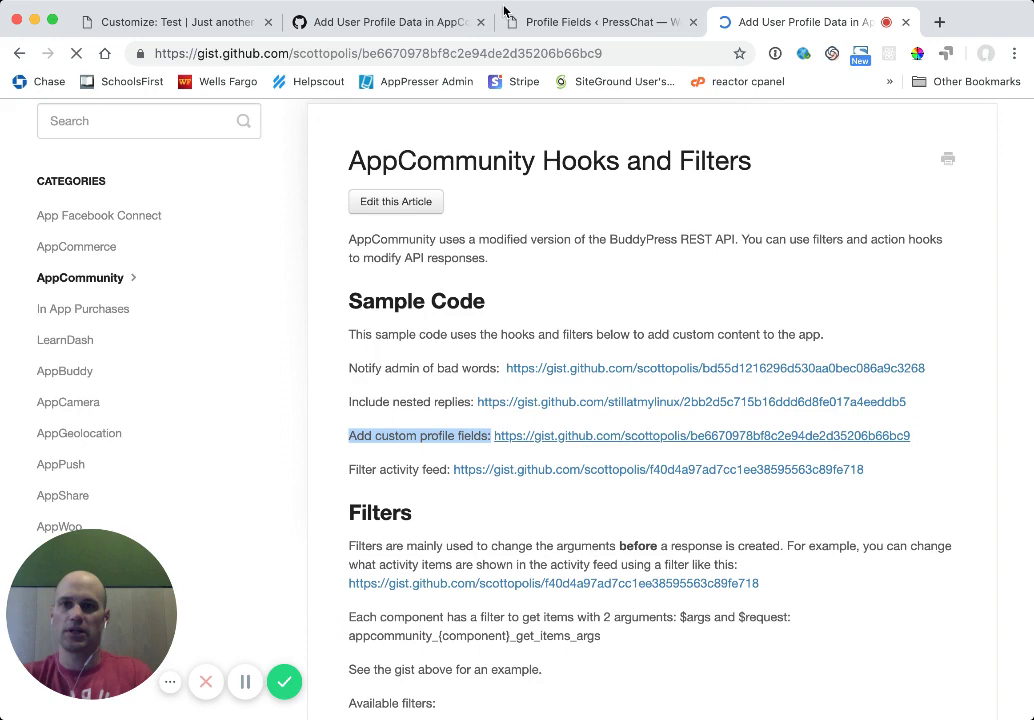
middle_click(388, 20)
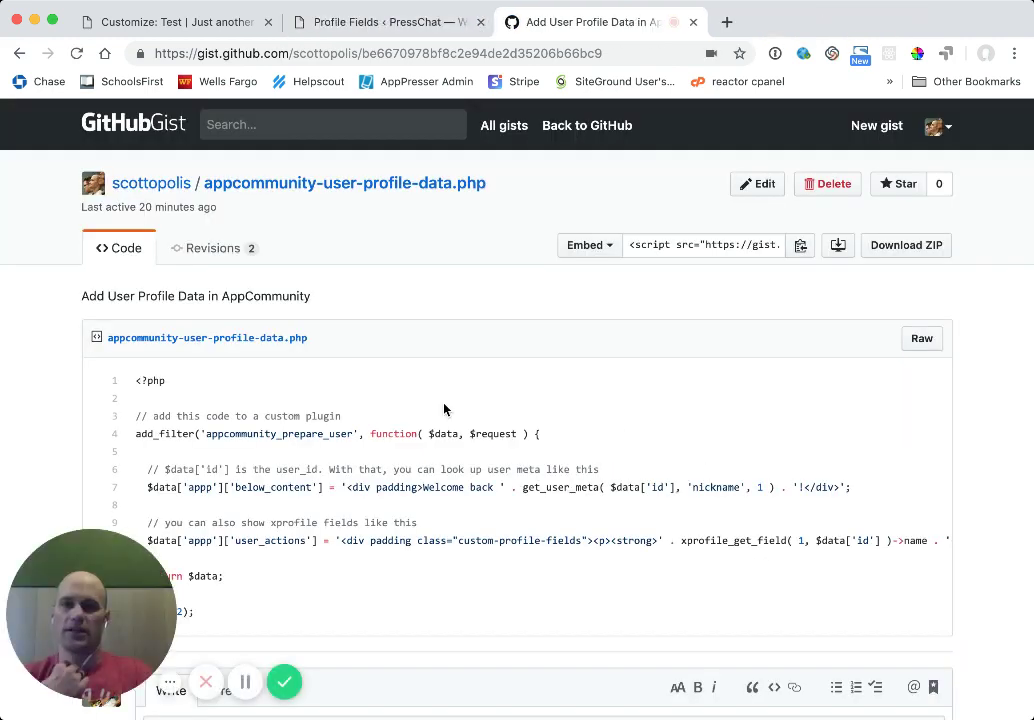
Select the appcommunity_prepare_user filter code in the gist, from the custom plugin comment through the closing line 14
scroll(445, 408, down, 3)
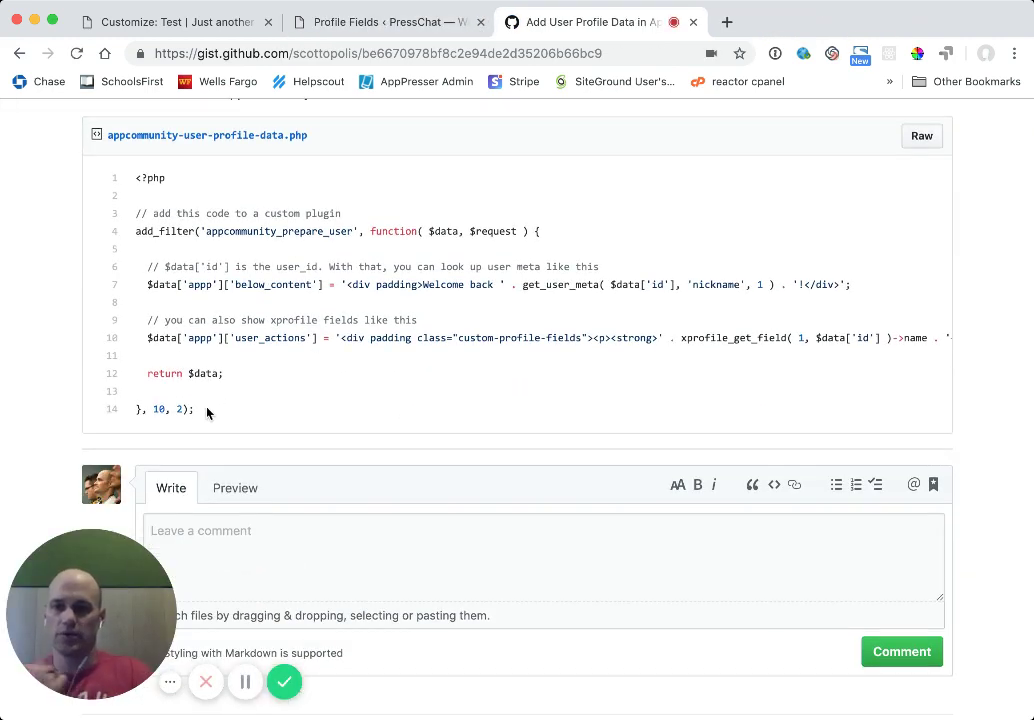
drag(196, 412, 134, 212)
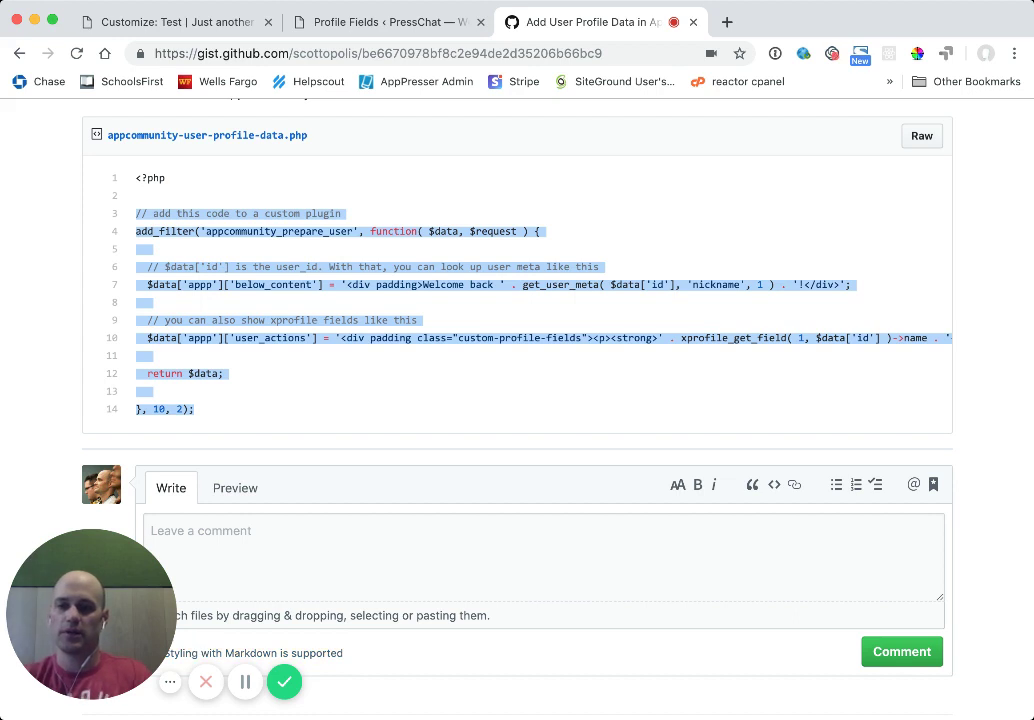
key(super+Tab)
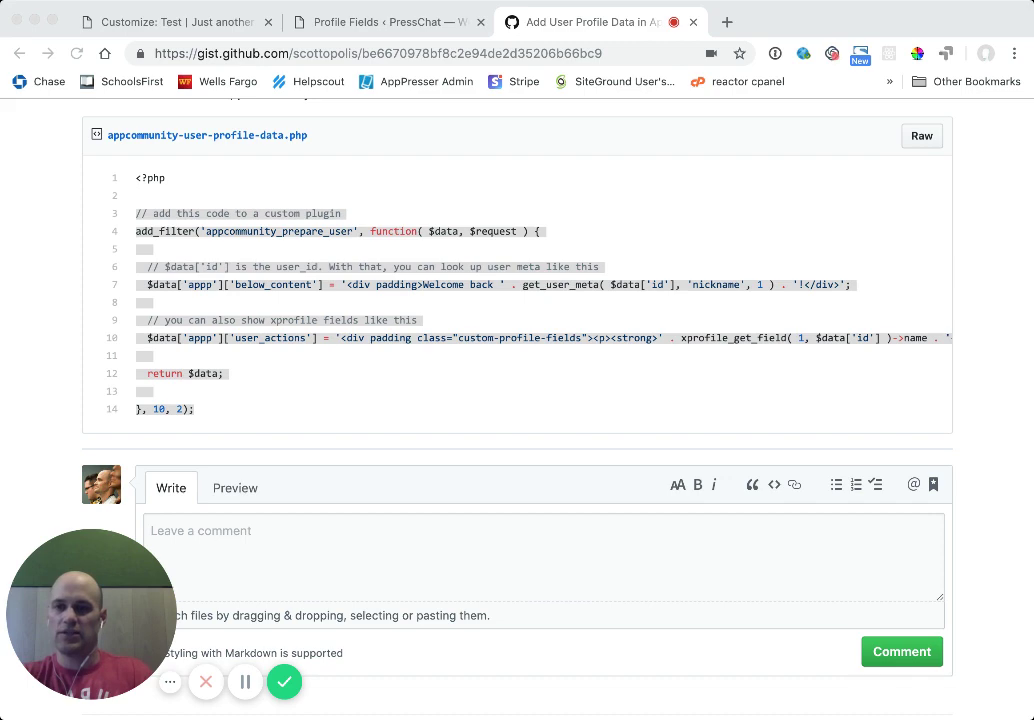
key(super+Tab)
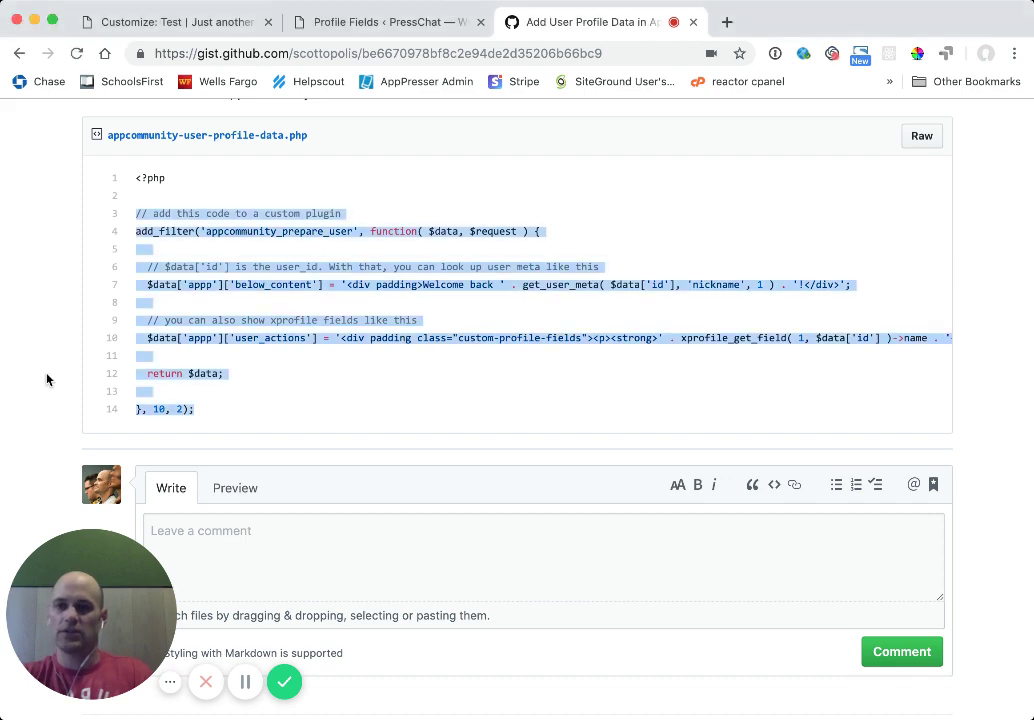
Open the "What's your favorite color?" profile field for editing and highlight its field_id number in the page address
click(366, 16)
scroll(374, 302, down, 2)
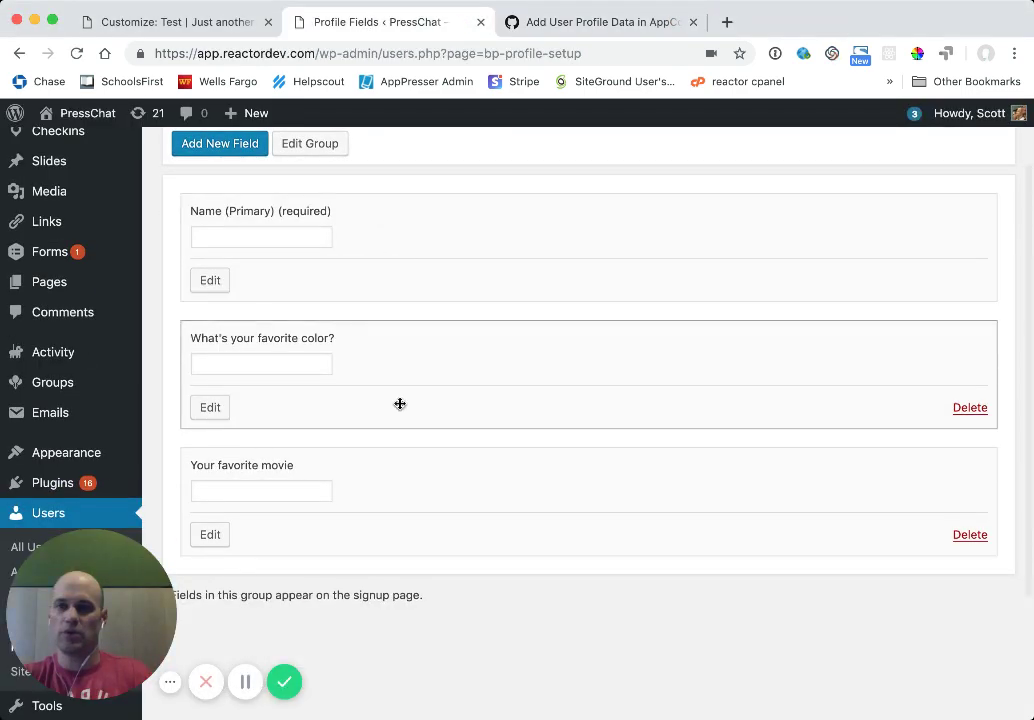
click(209, 409)
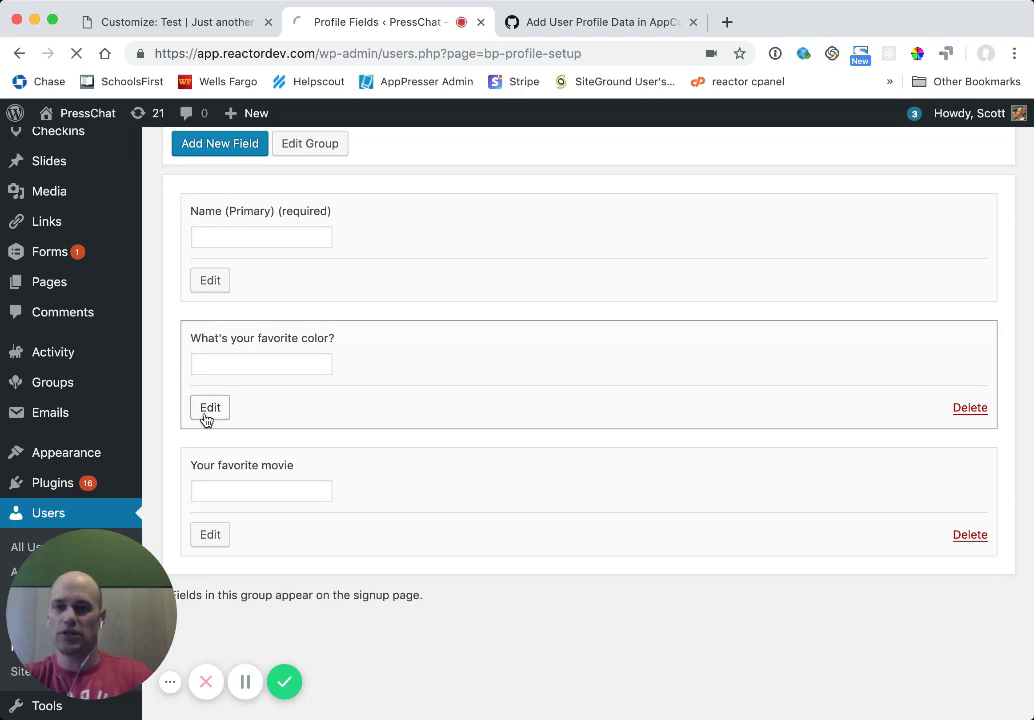
drag(641, 54, 692, 54)
click(653, 54)
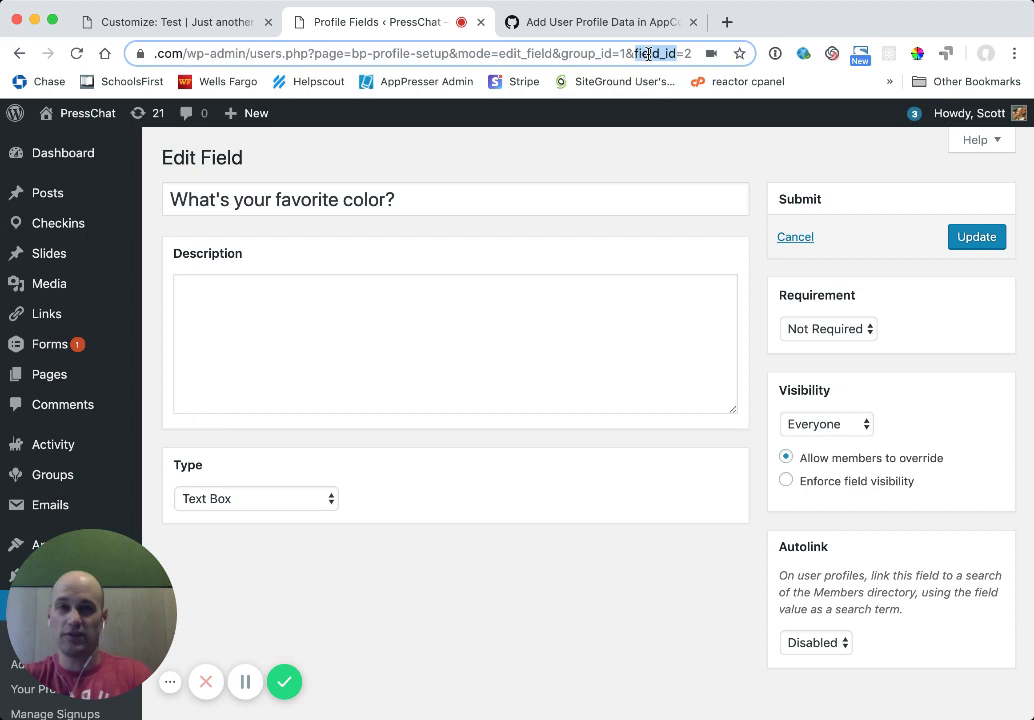
click(686, 54)
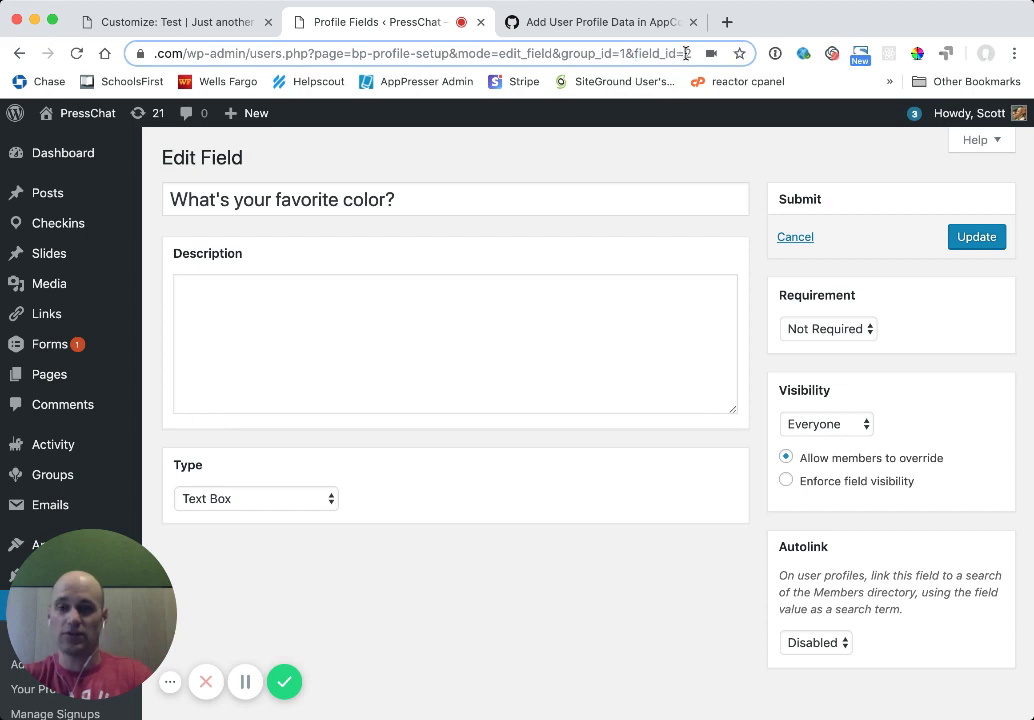
double_click(686, 54)
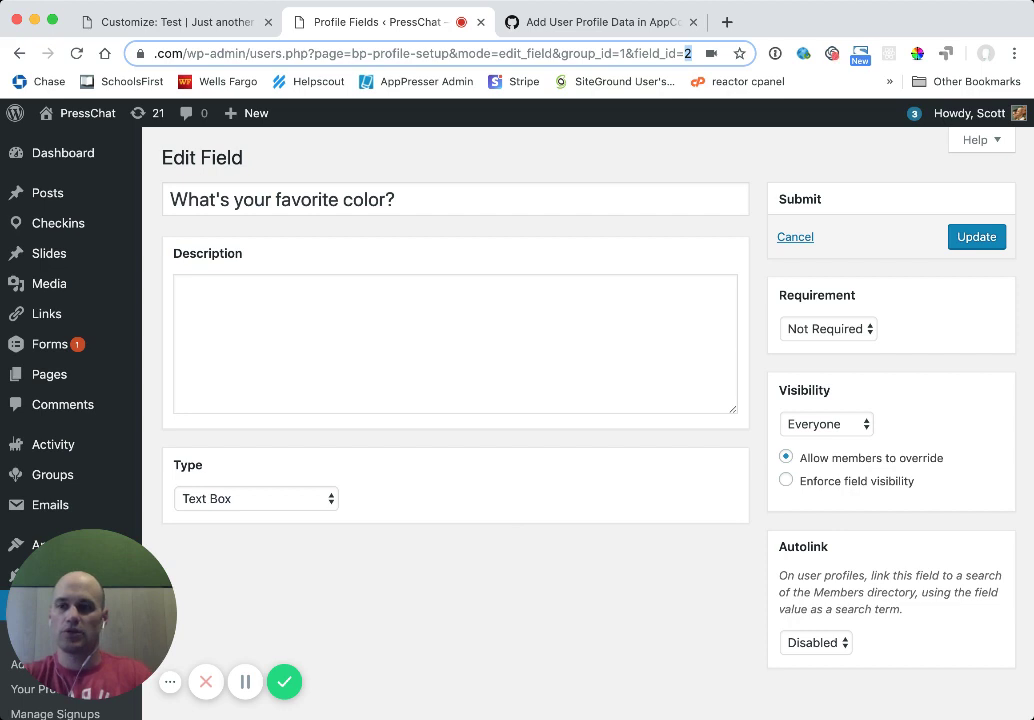
key(super+Tab)
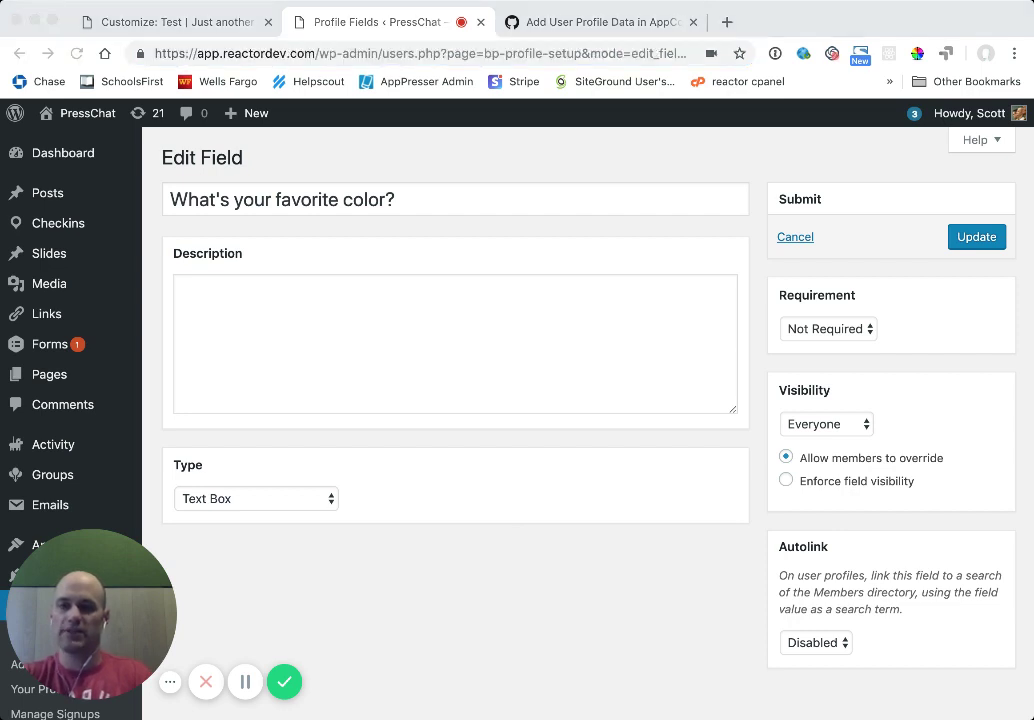
Return to the app preview's activity feed and reopen the first post author's profile to check the custom profile fields
click(200, 24)
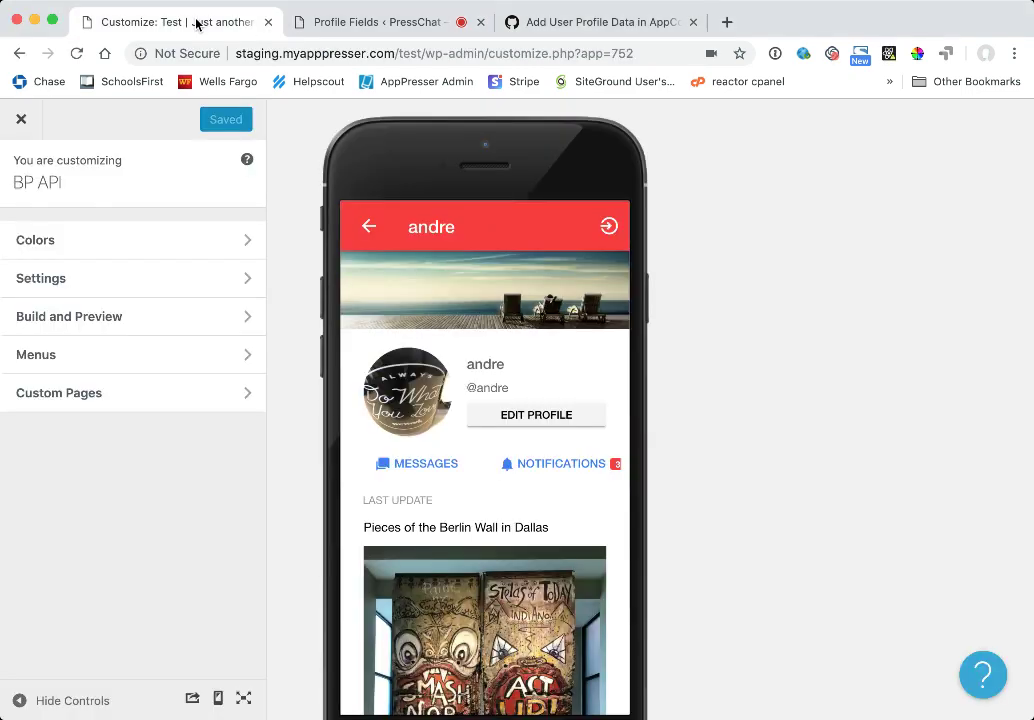
click(369, 224)
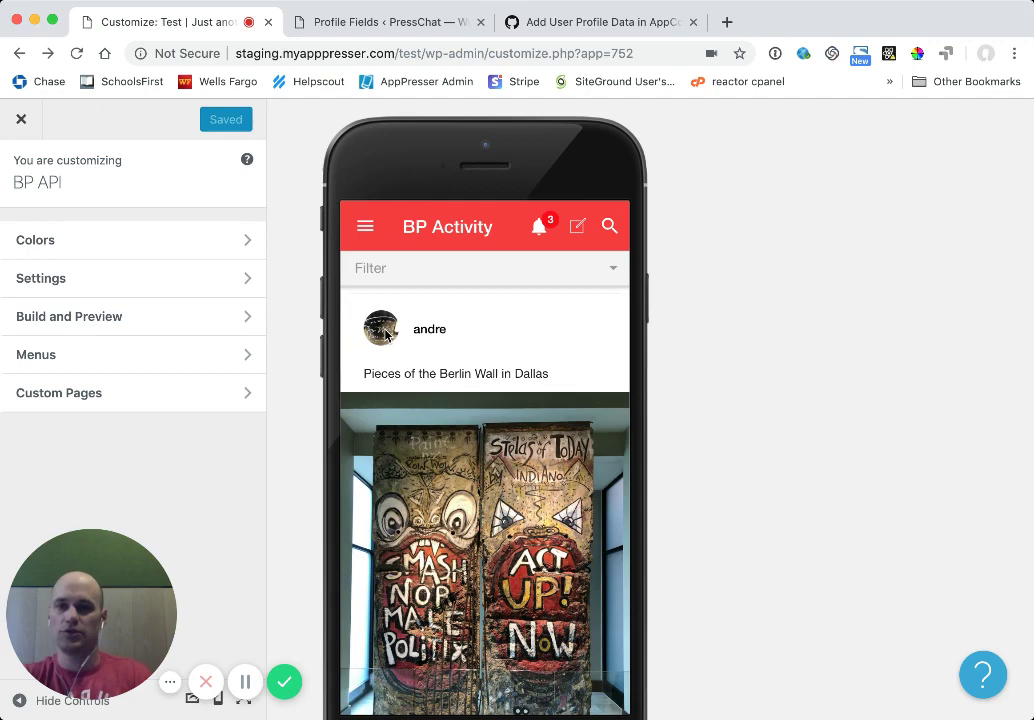
click(385, 334)
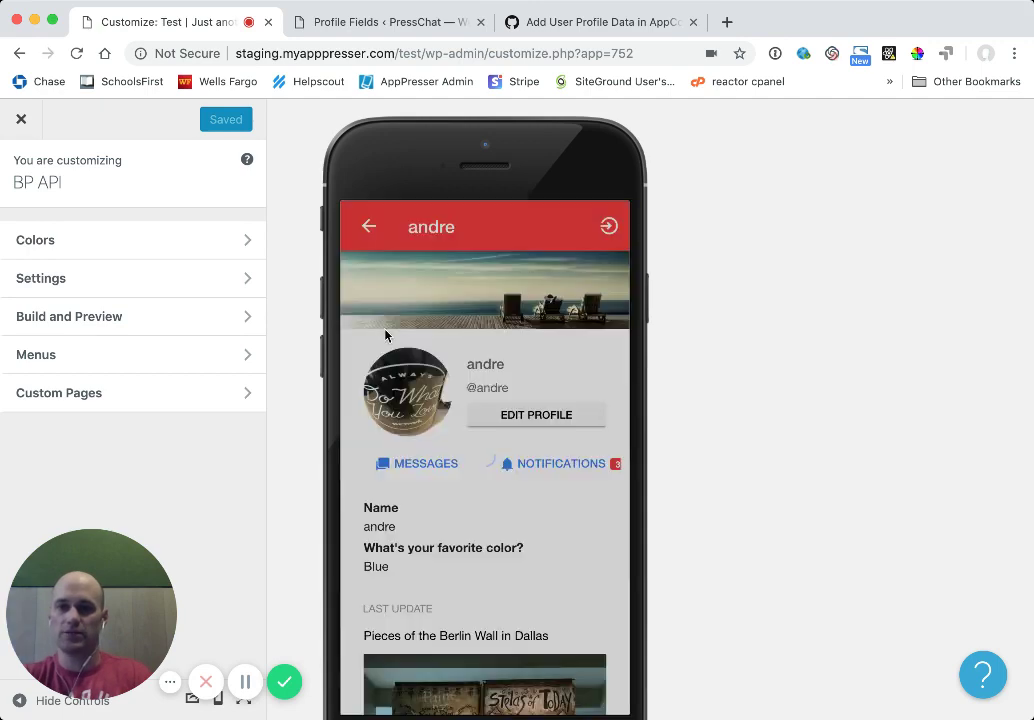
Open the profile's editing form from the user profile and view the Name field's editor, cancelling it without changes
scroll(432, 438, down, 2)
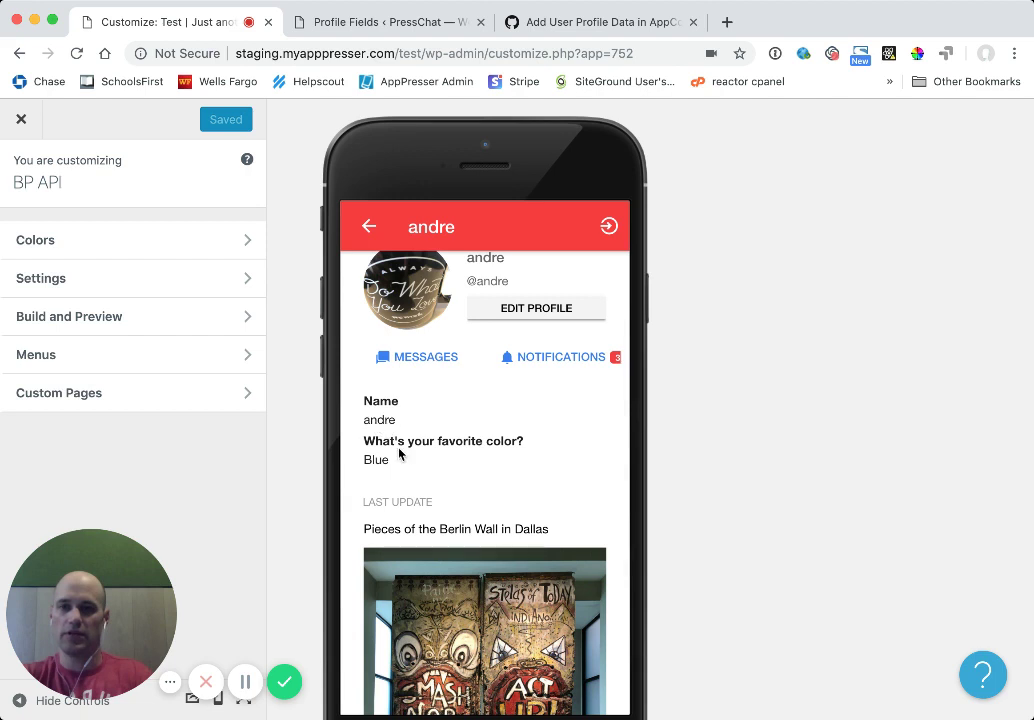
scroll(407, 470, up, 1)
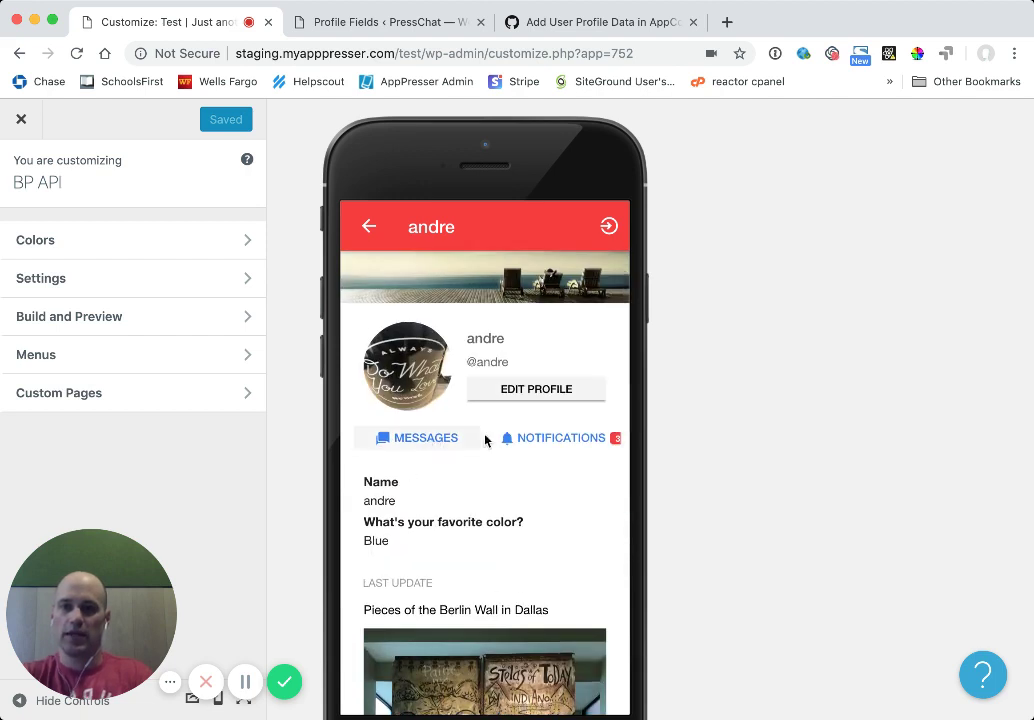
click(529, 393)
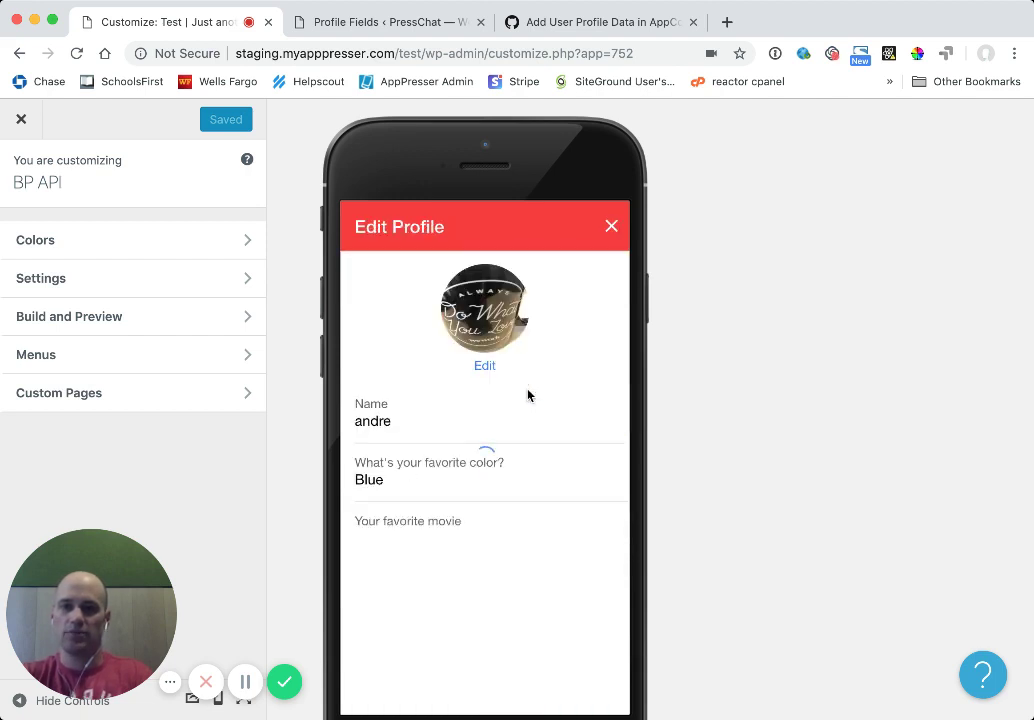
click(386, 426)
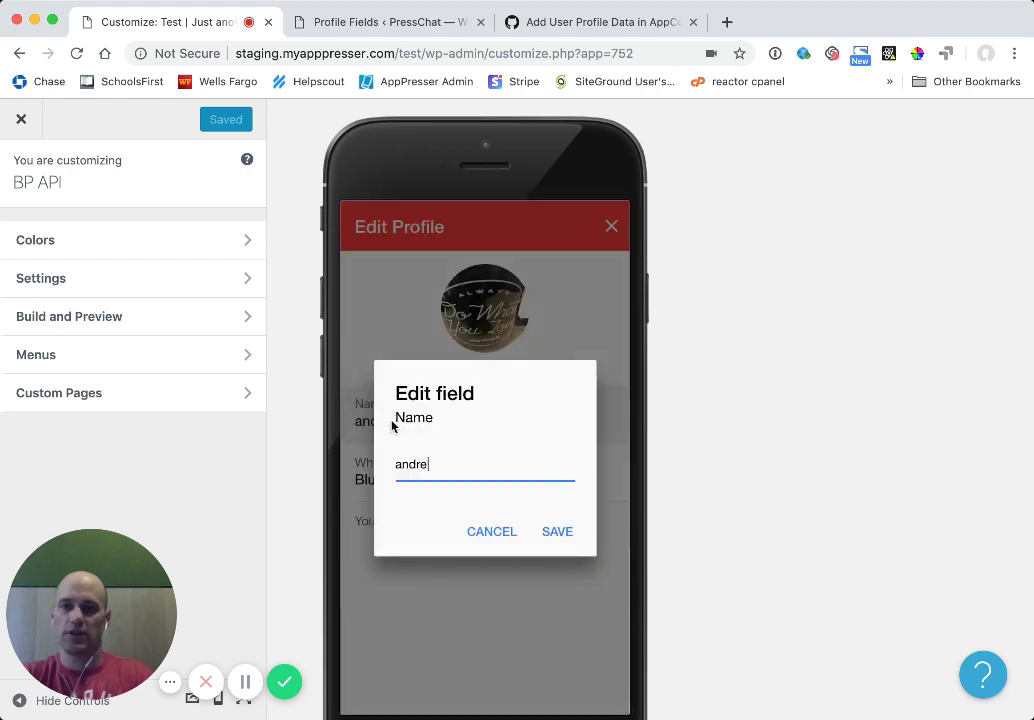
click(490, 532)
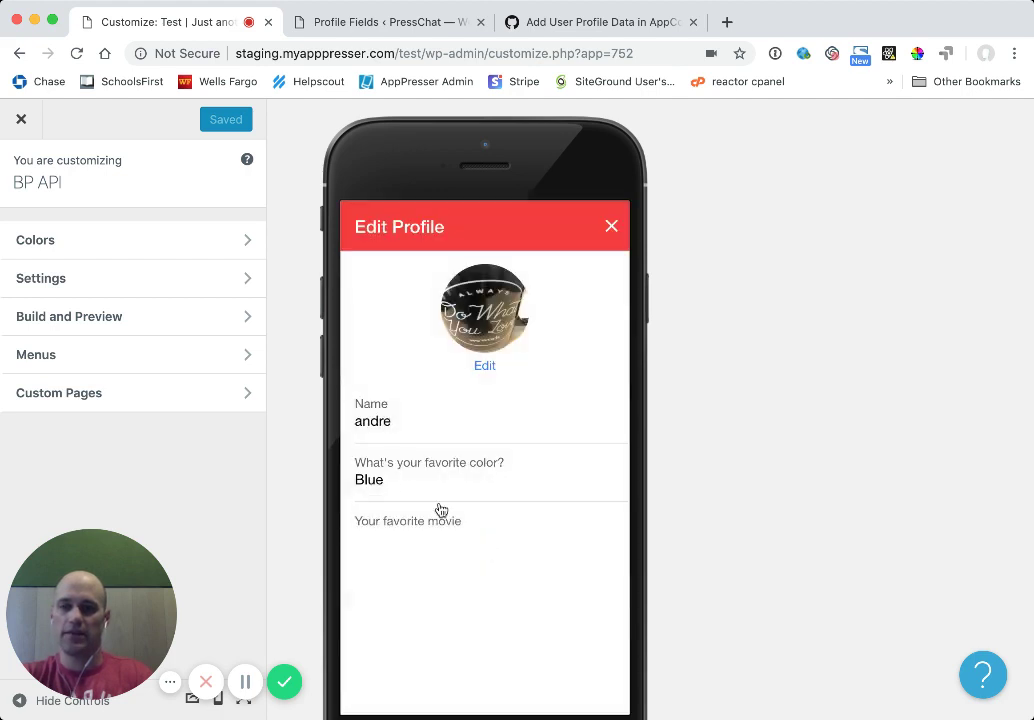
Set the "Your favorite movie" profile field to "Elf", save it and close the profile editing form
click(406, 533)
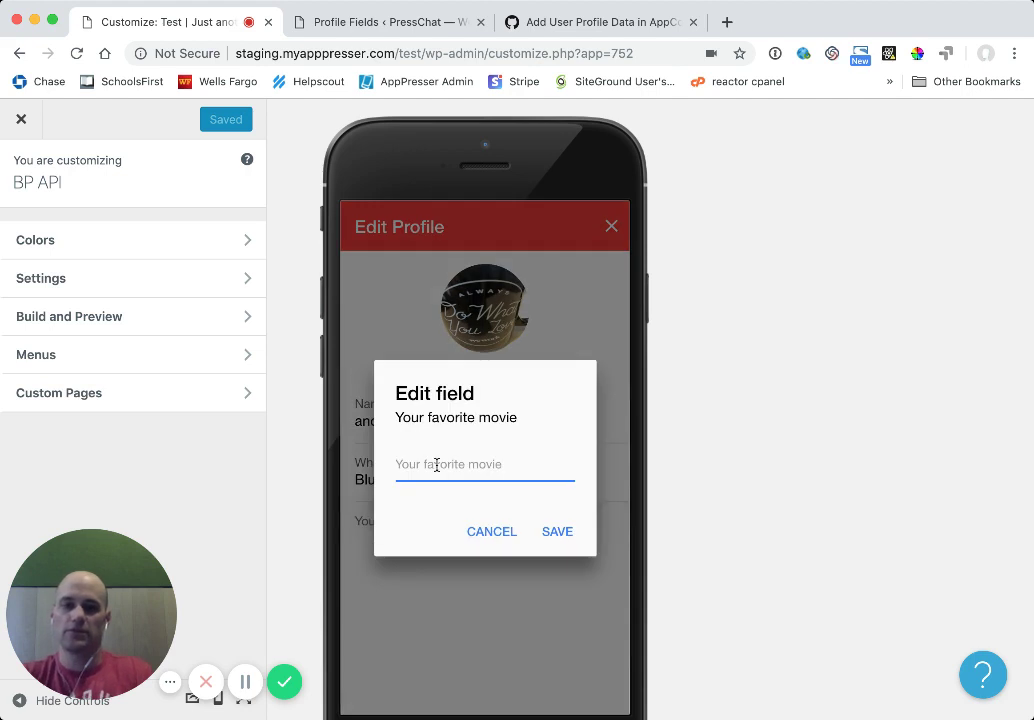
text(Elf)
click(553, 529)
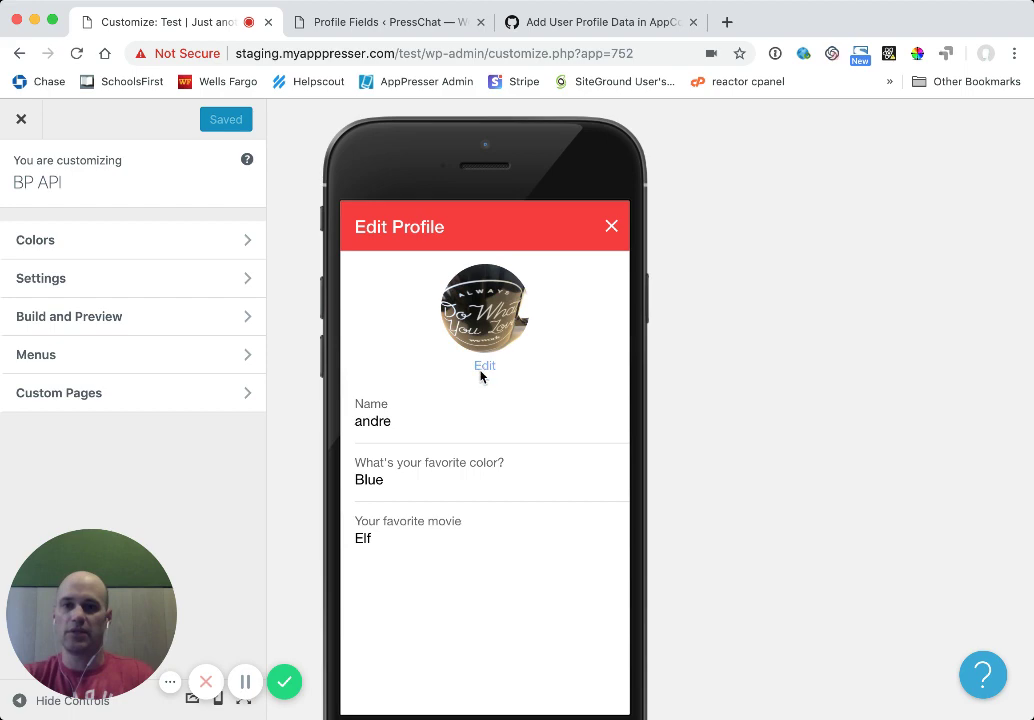
click(611, 225)
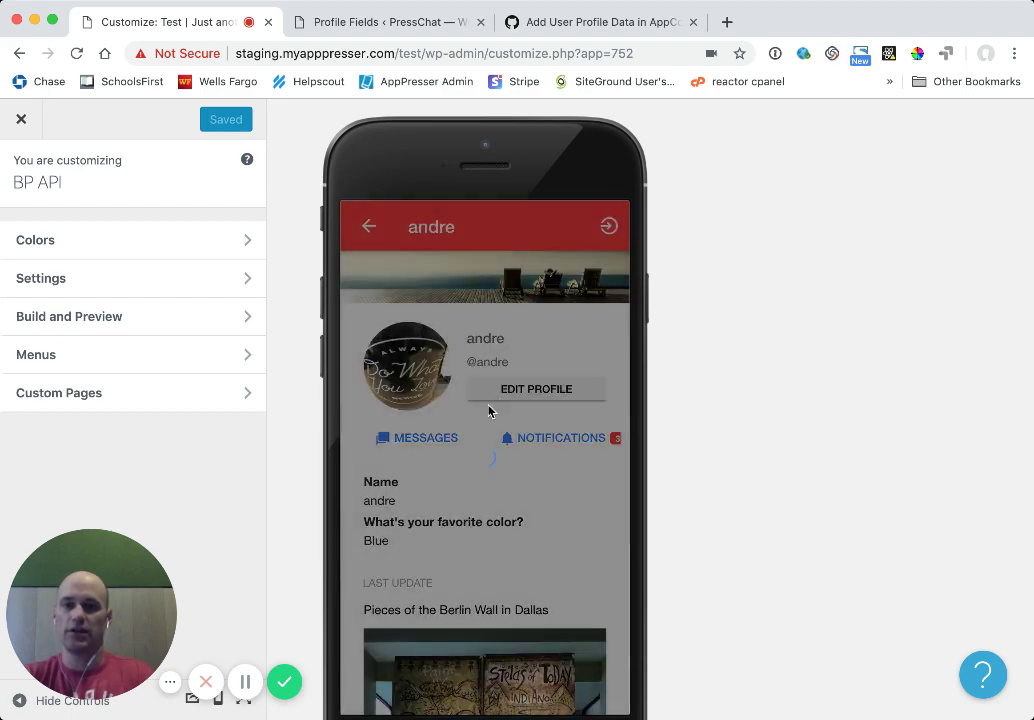
Return to the activity feed and reopen the first post author's profile to check the favorite movie field
scroll(439, 503, down, 5)
scroll(438, 503, up, 5)
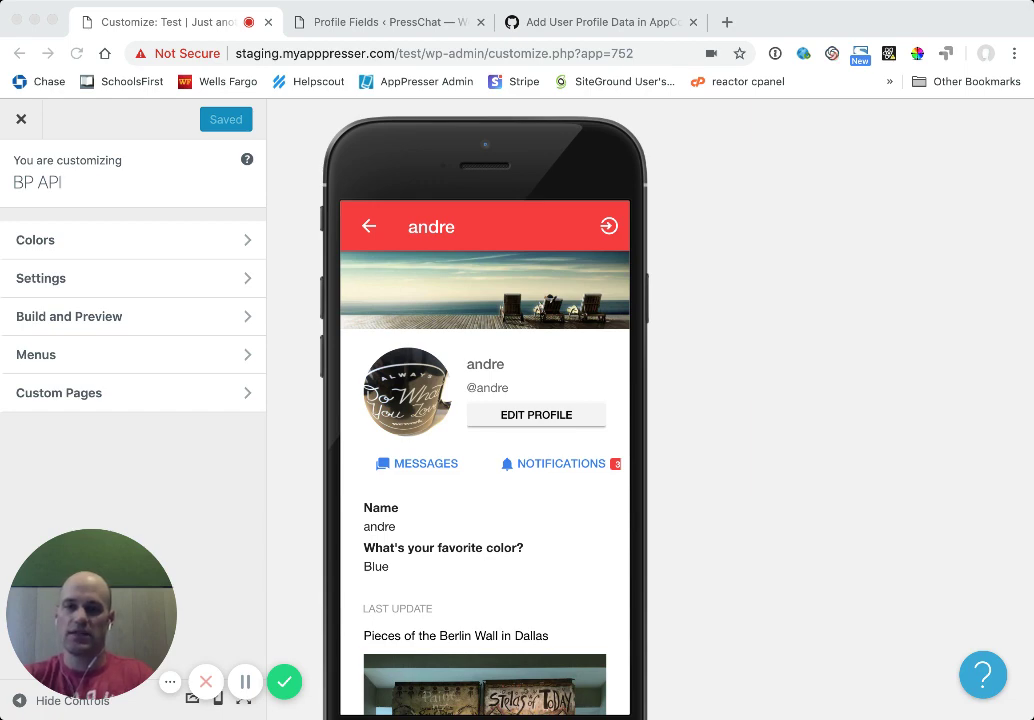
click(369, 226)
click(381, 328)
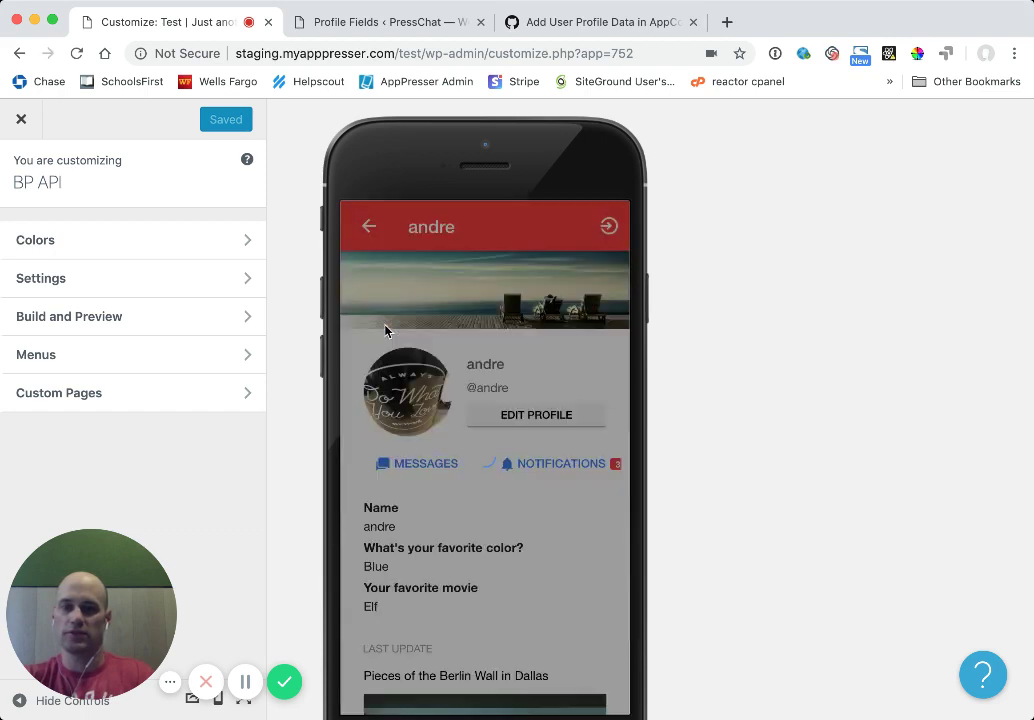
scroll(420, 410, down, 1)
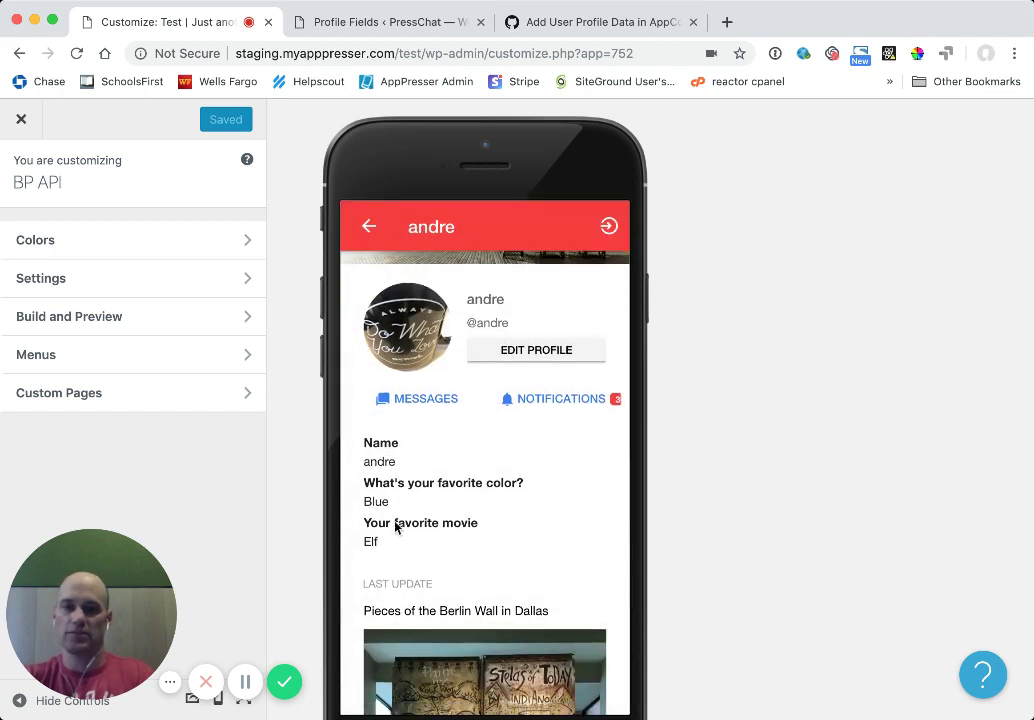
scroll(375, 545, up, 1)
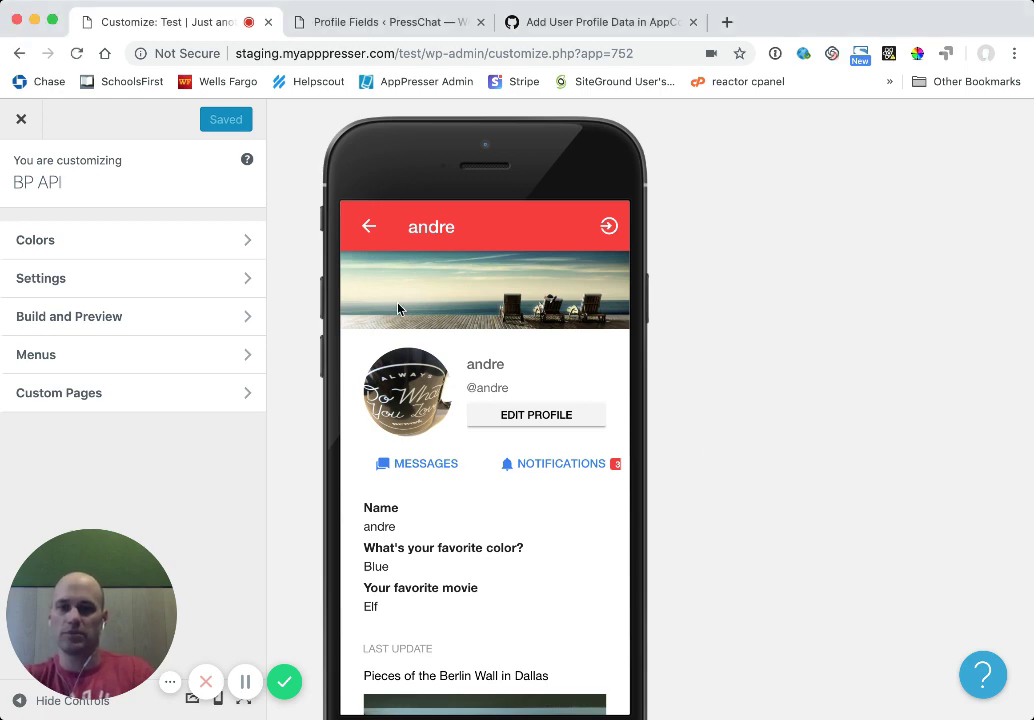
Reload the post author's profile from the activity feed and examine where the custom fields sit relative to the last update
click(369, 226)
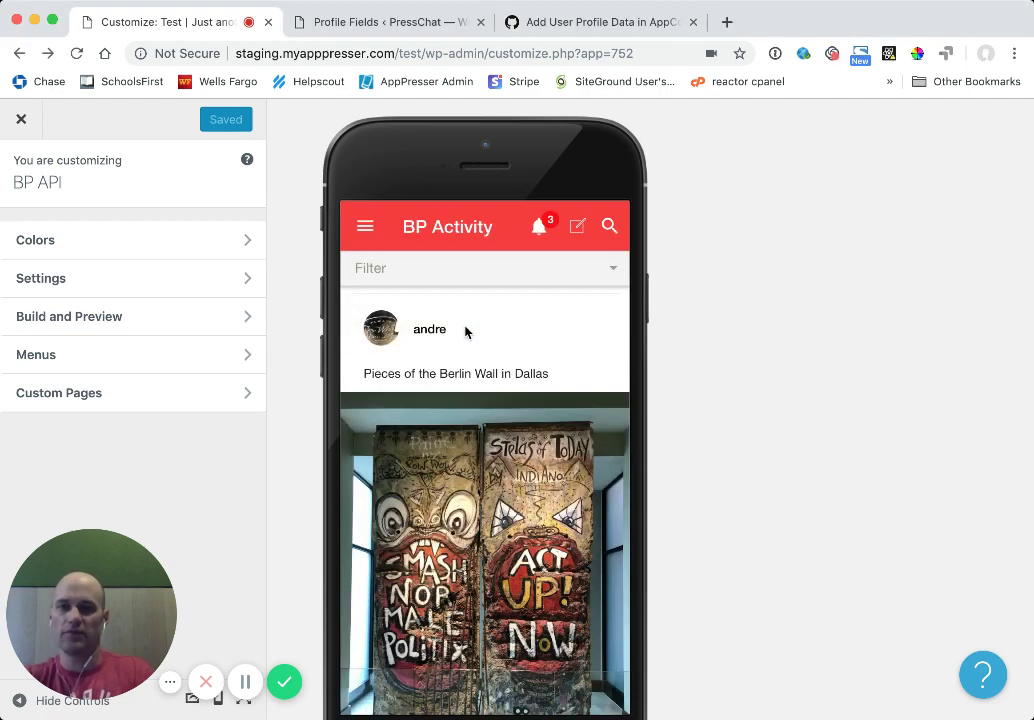
click(380, 331)
scroll(380, 600, down, 5)
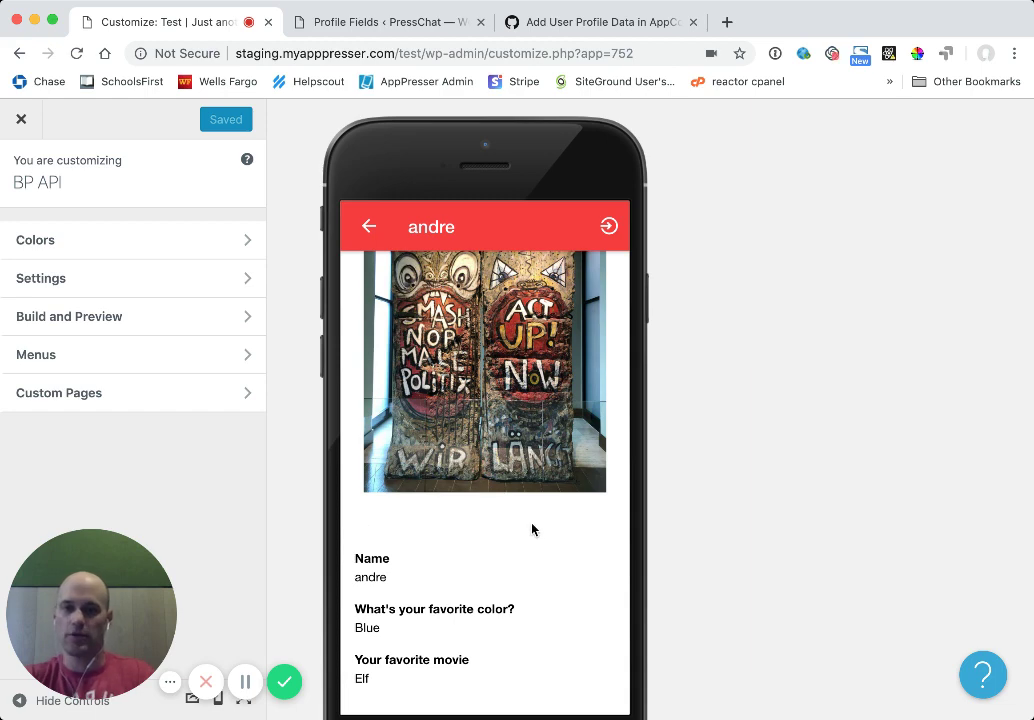
scroll(532, 529, up, 5)
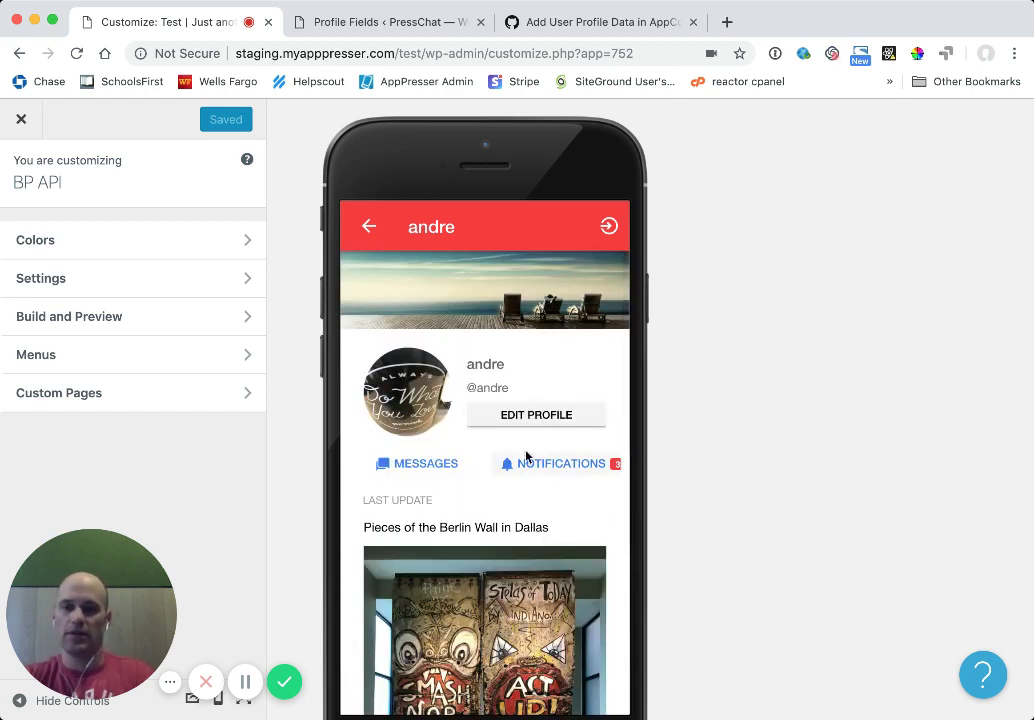
Switch to the PressChat WordPress admin and open the Profile Fields overview under Users
click(408, 23)
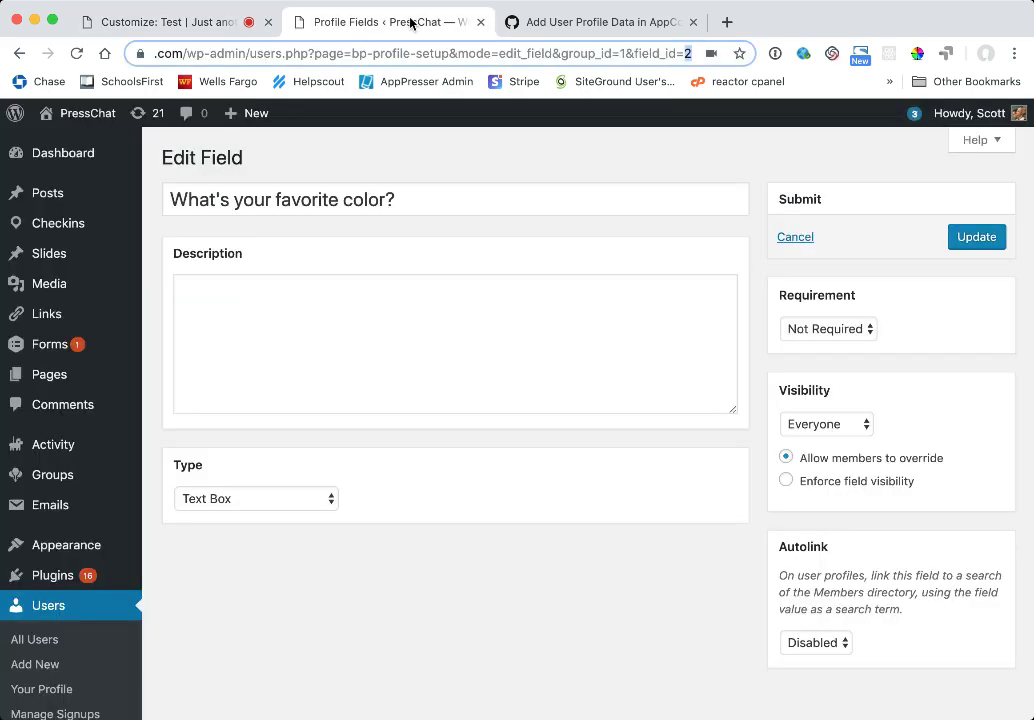
scroll(65, 478, down, 4)
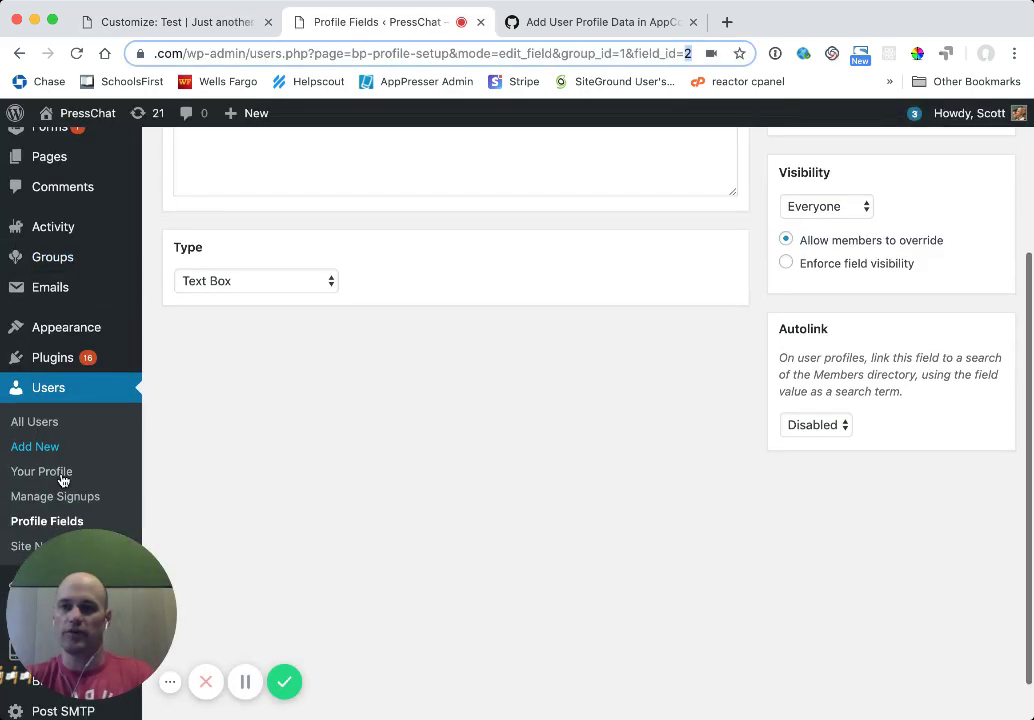
click(38, 516)
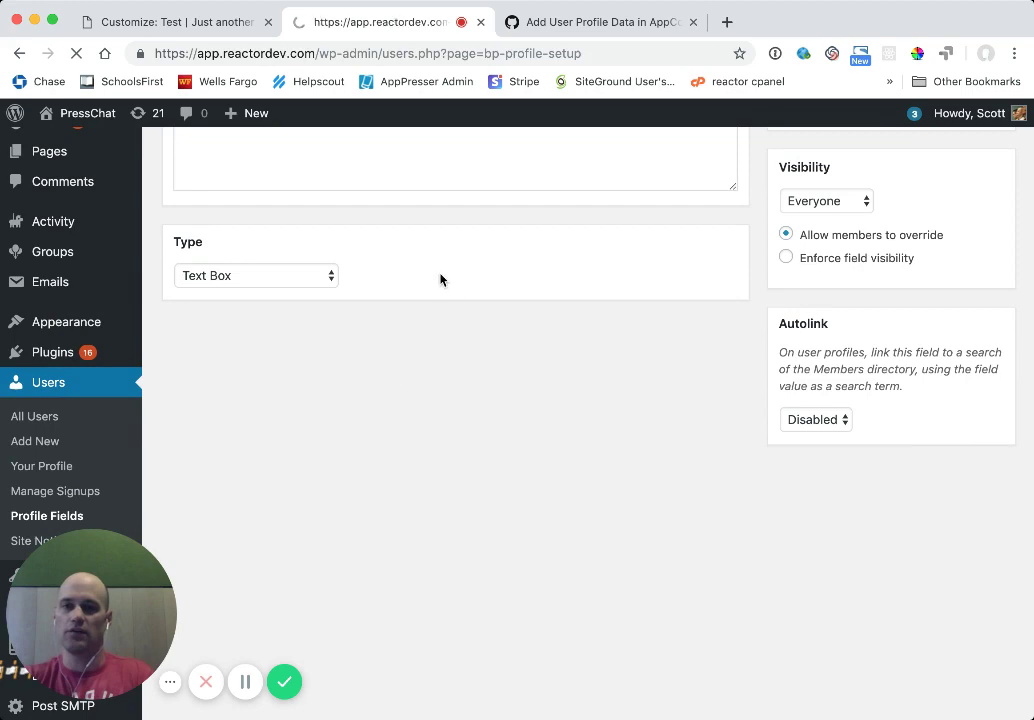